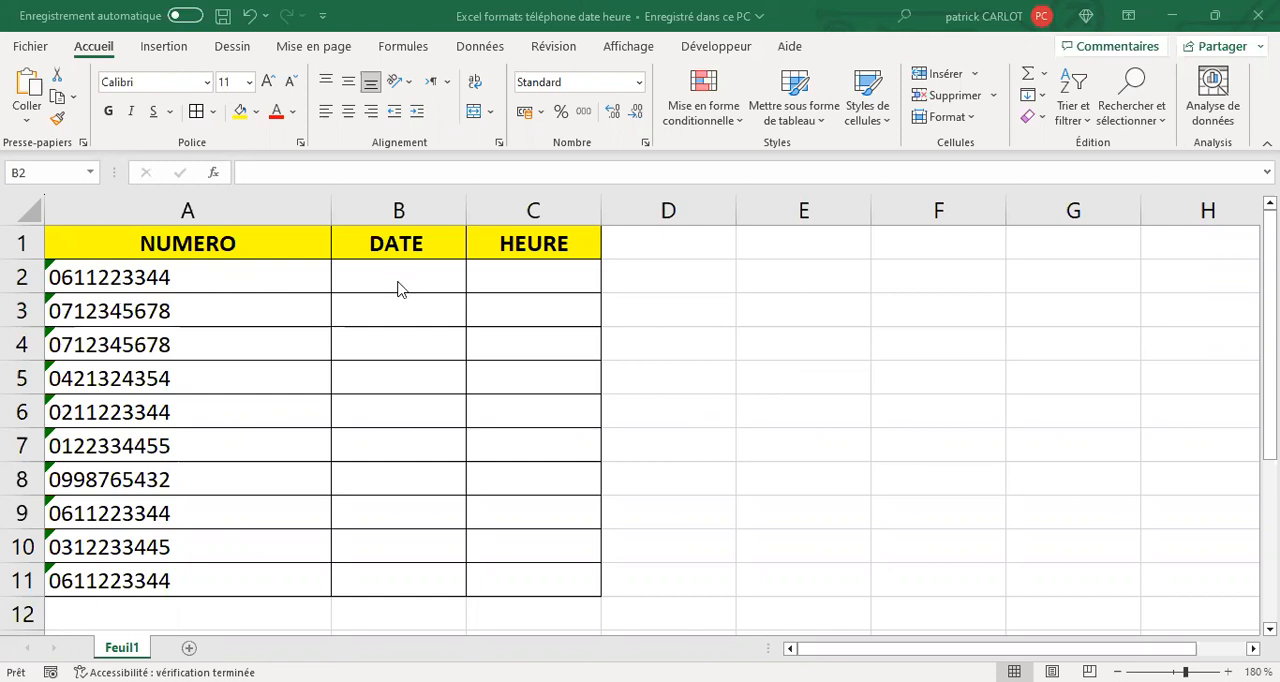
left_click(644, 352)
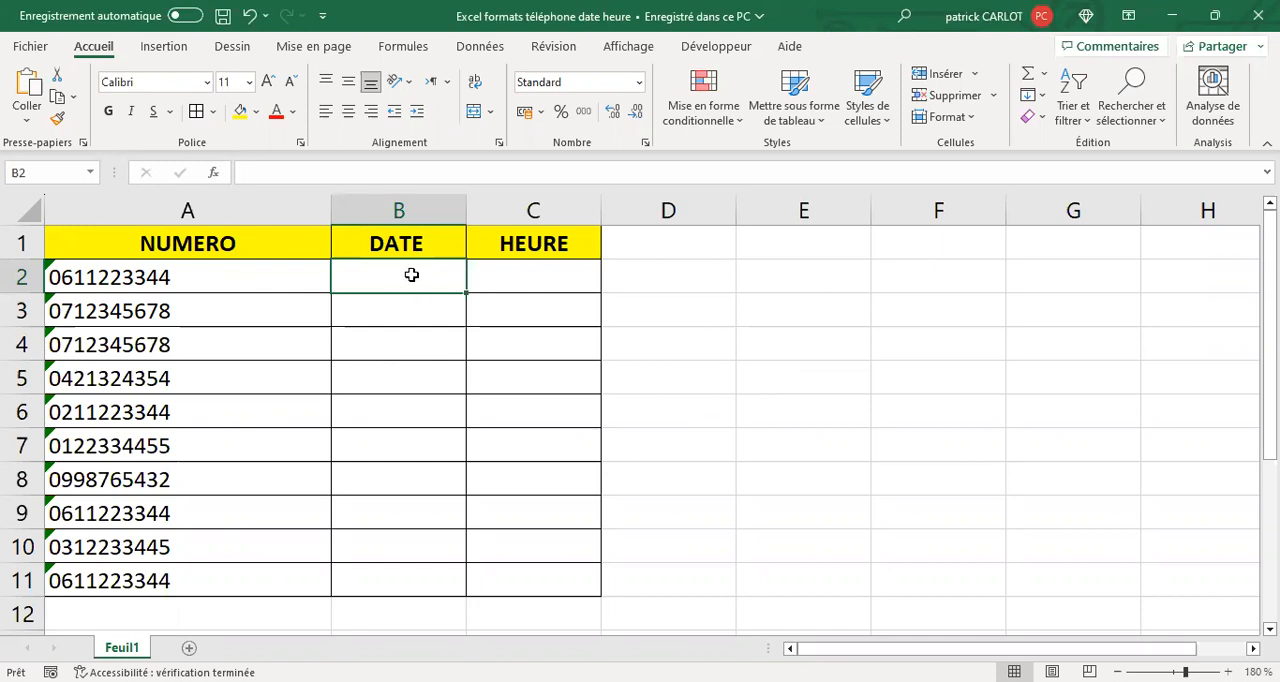
left_click(497, 486, "shift")
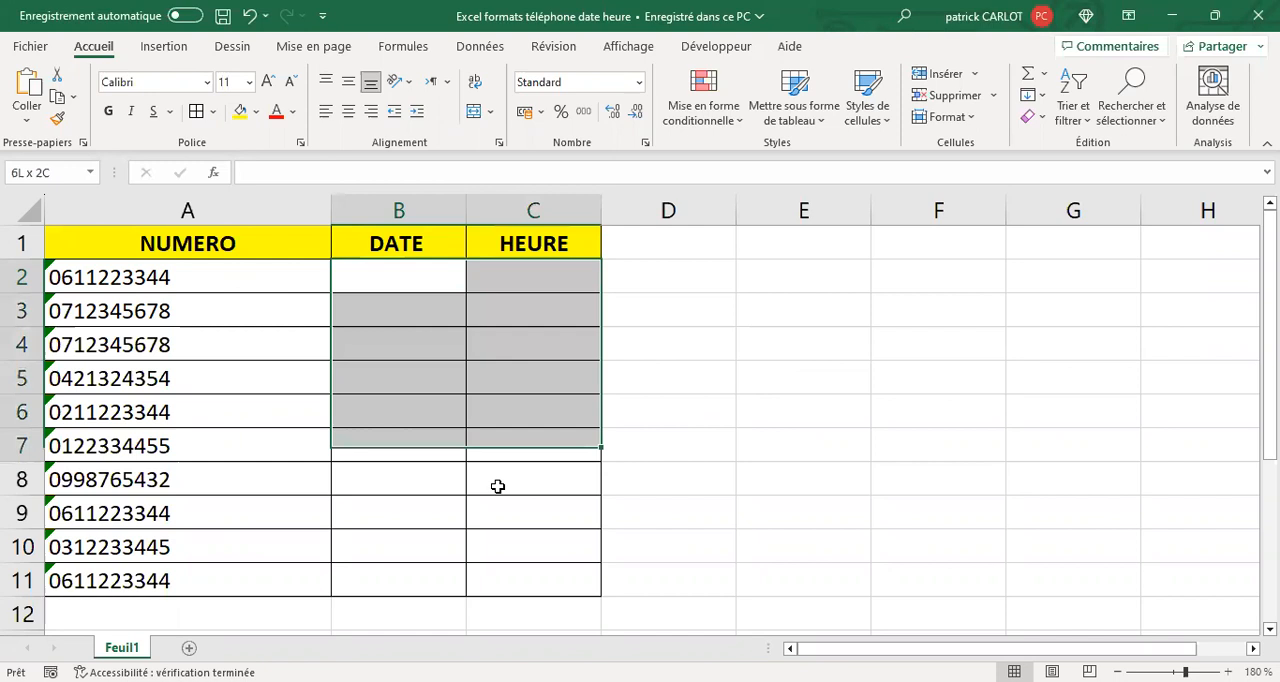
left_click_drag(497, 486, 534, 580)
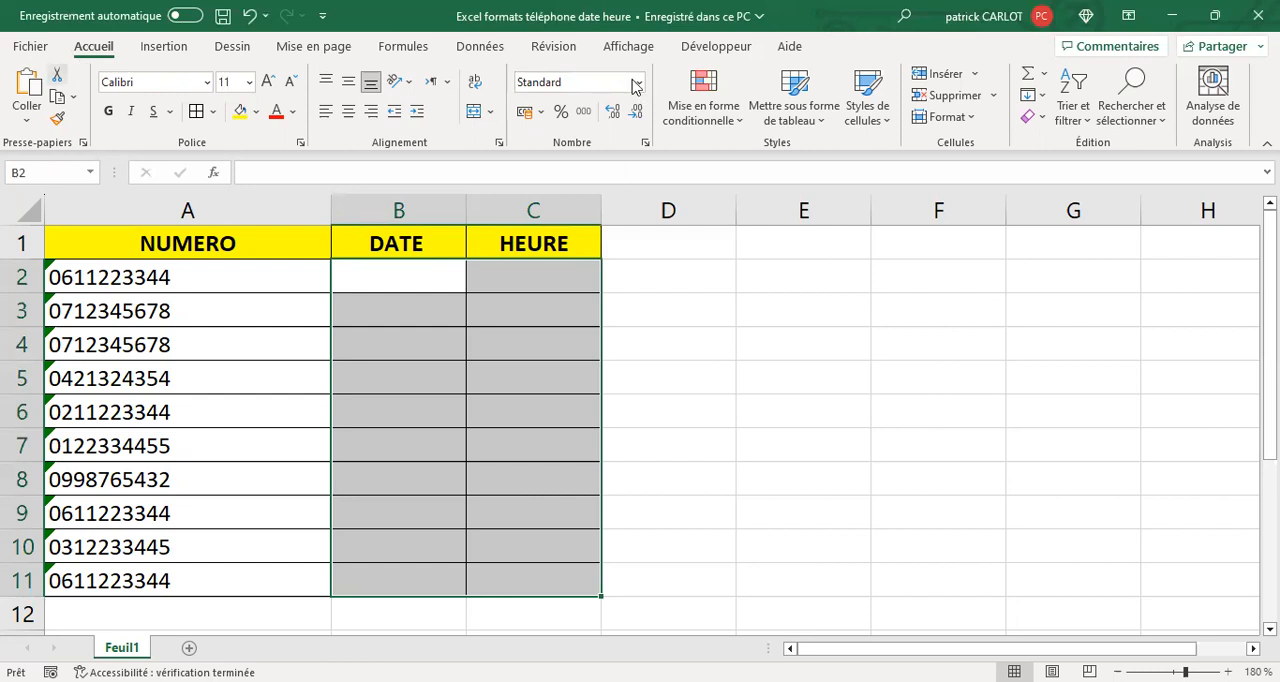
left_click(671, 337)
- Apply the Date courte number format to cells B2:B11 of the DATE column
left_click_drag(378, 284, 386, 555)
key("shift+Down")
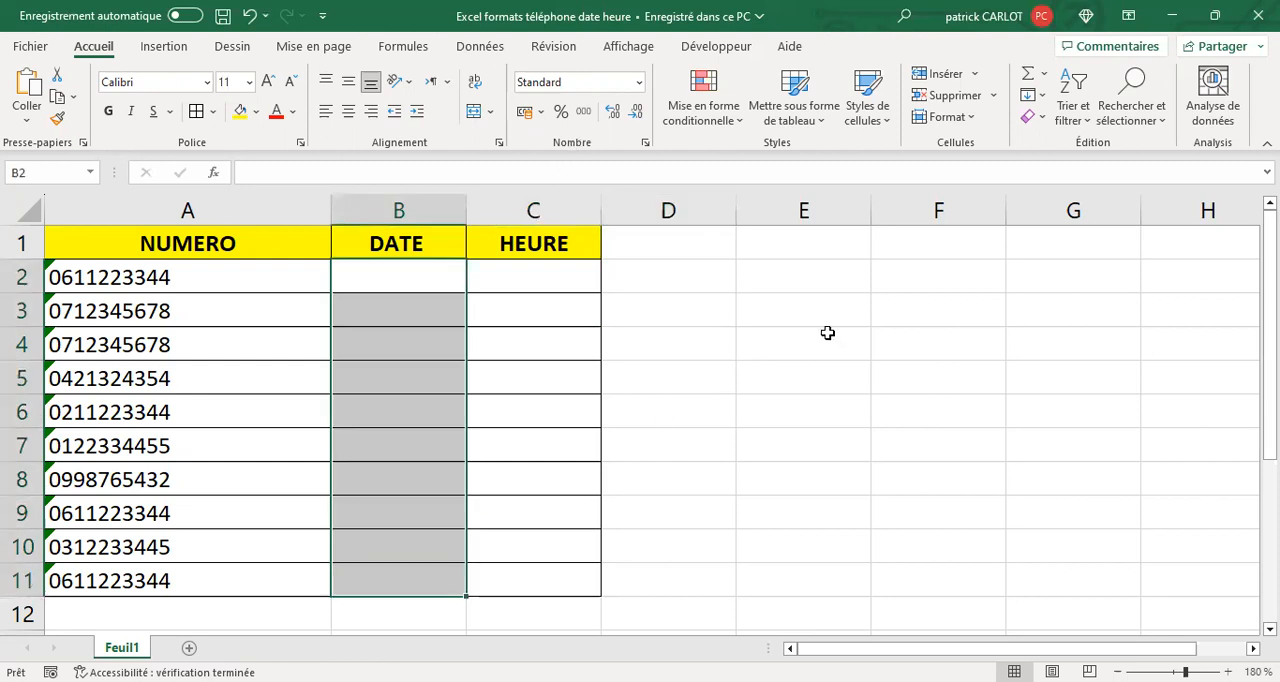
left_click(640, 84)
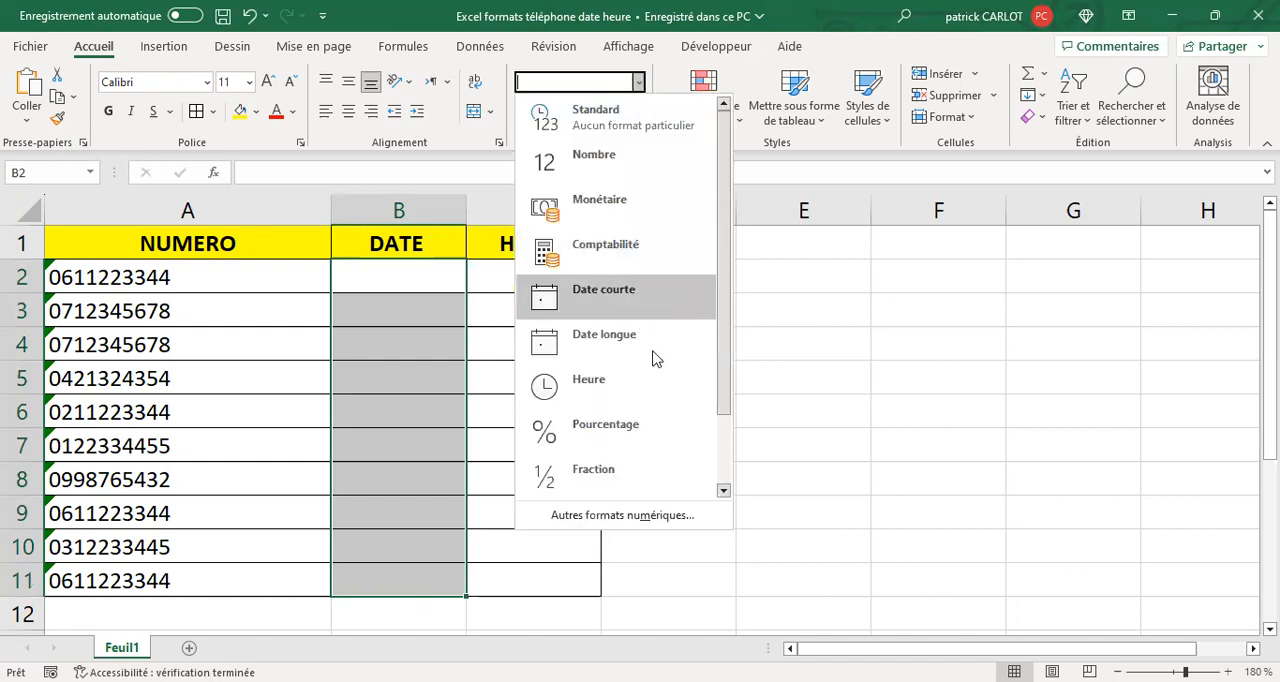
left_click(605, 295)
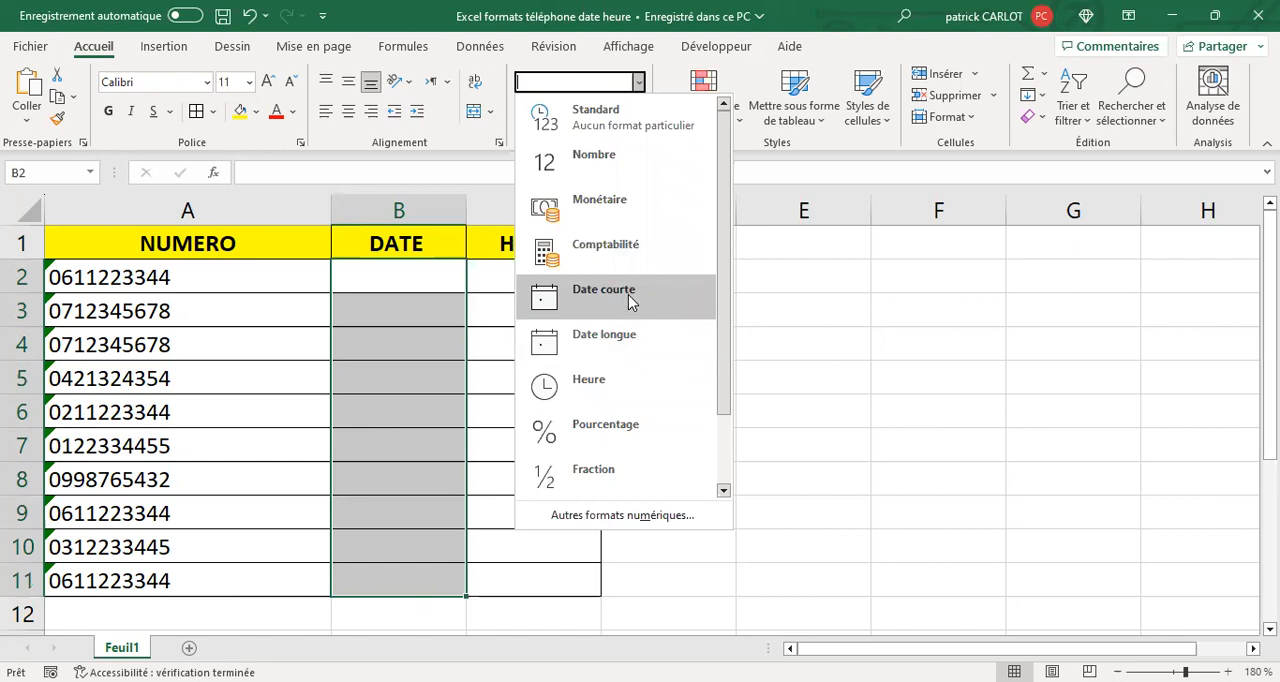
- Enter the date 25/07 in cell B2
left_click(404, 277)
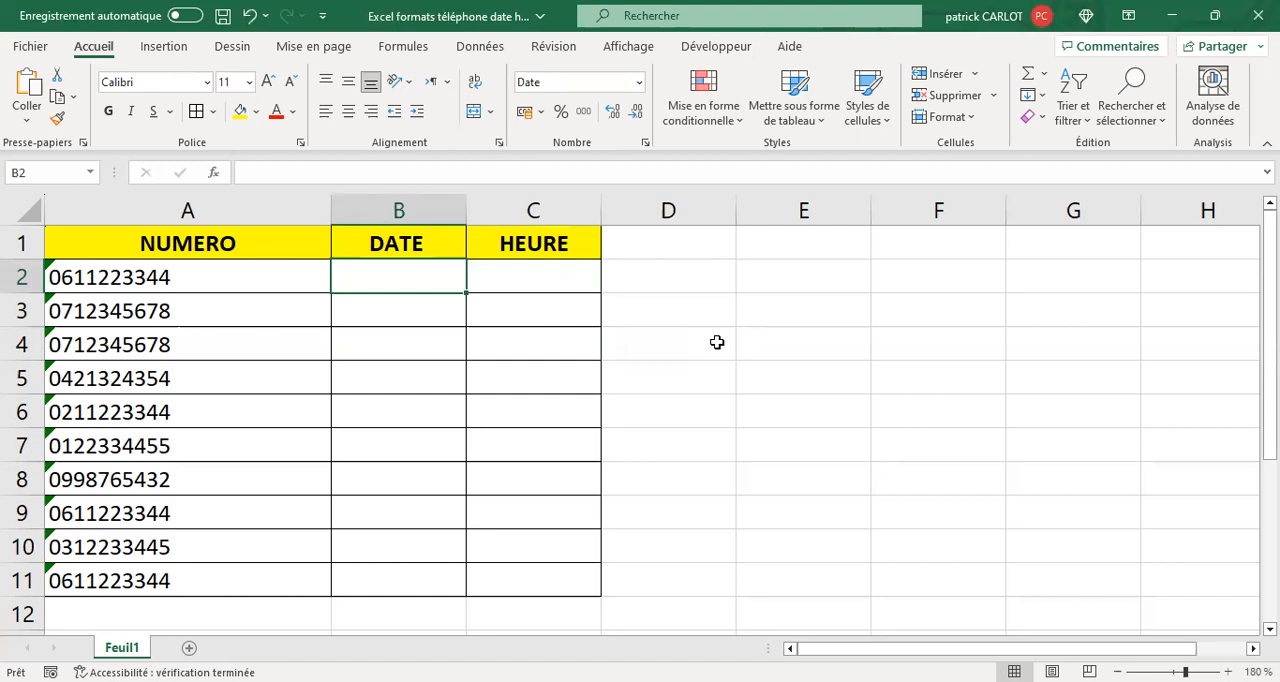
type("25/97")
key("BackSpace")
key("BackSpace")
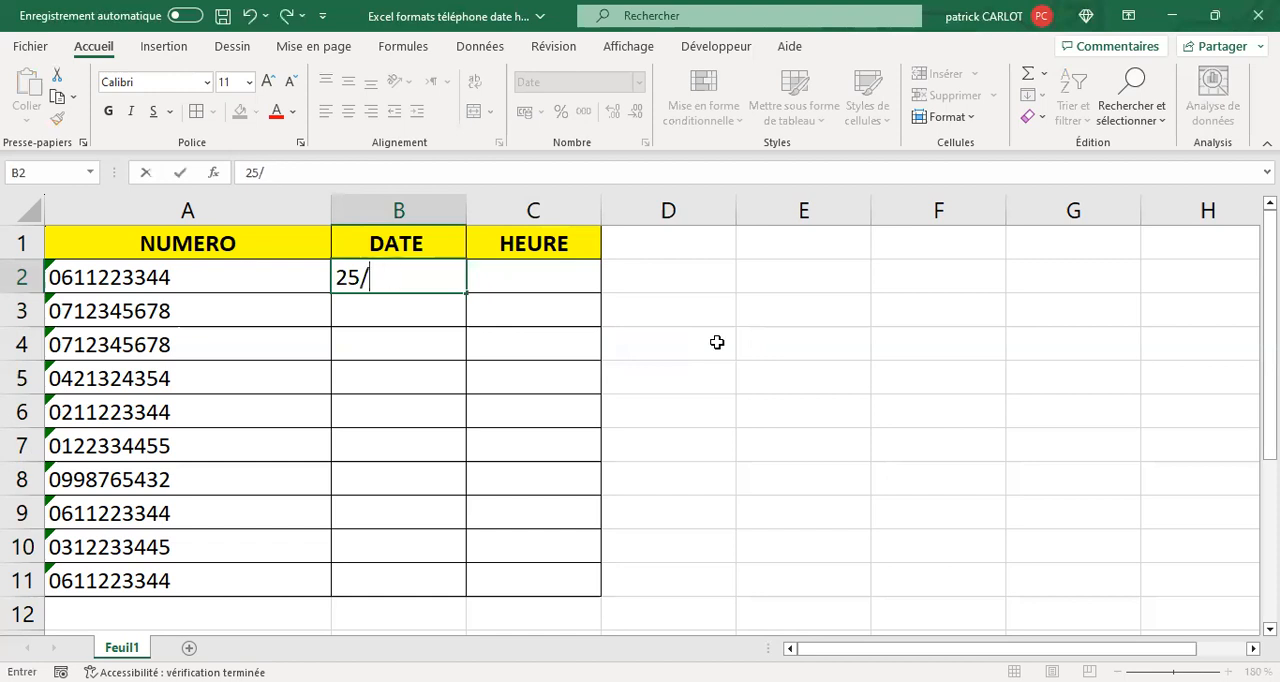
type("07")
key("Return")
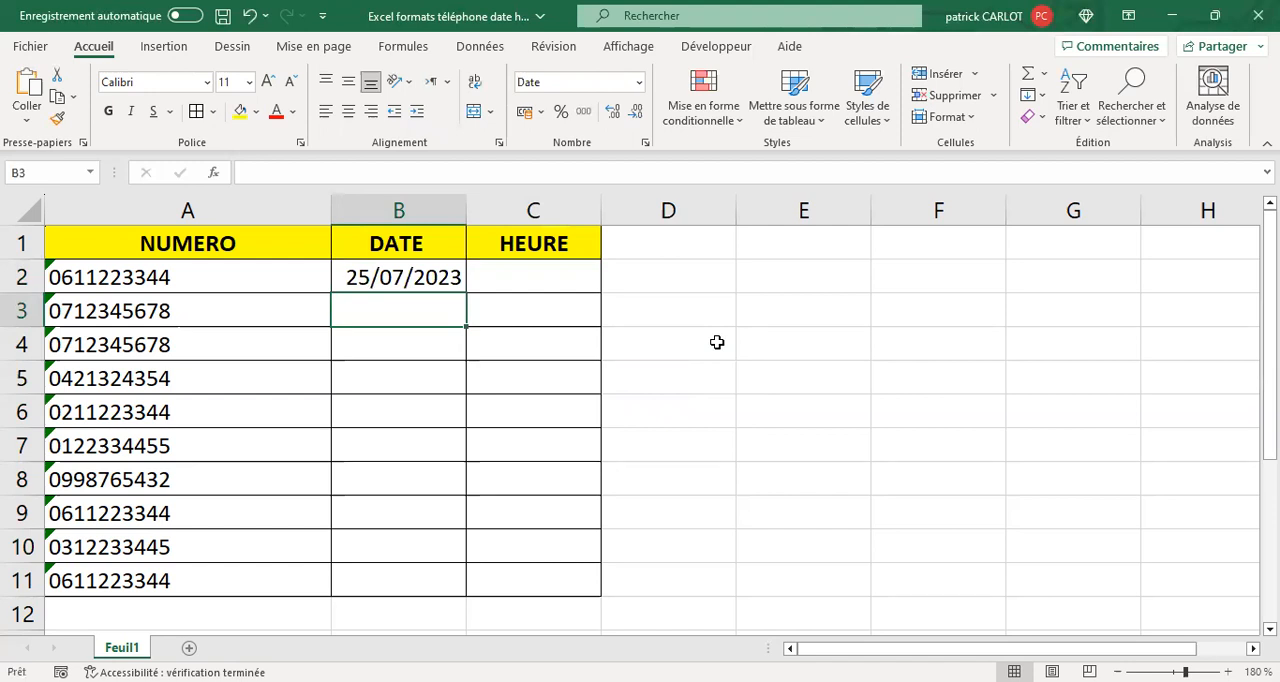
- Enter 26 in cell B3 and correct the entry to the date 26/07
type("26")
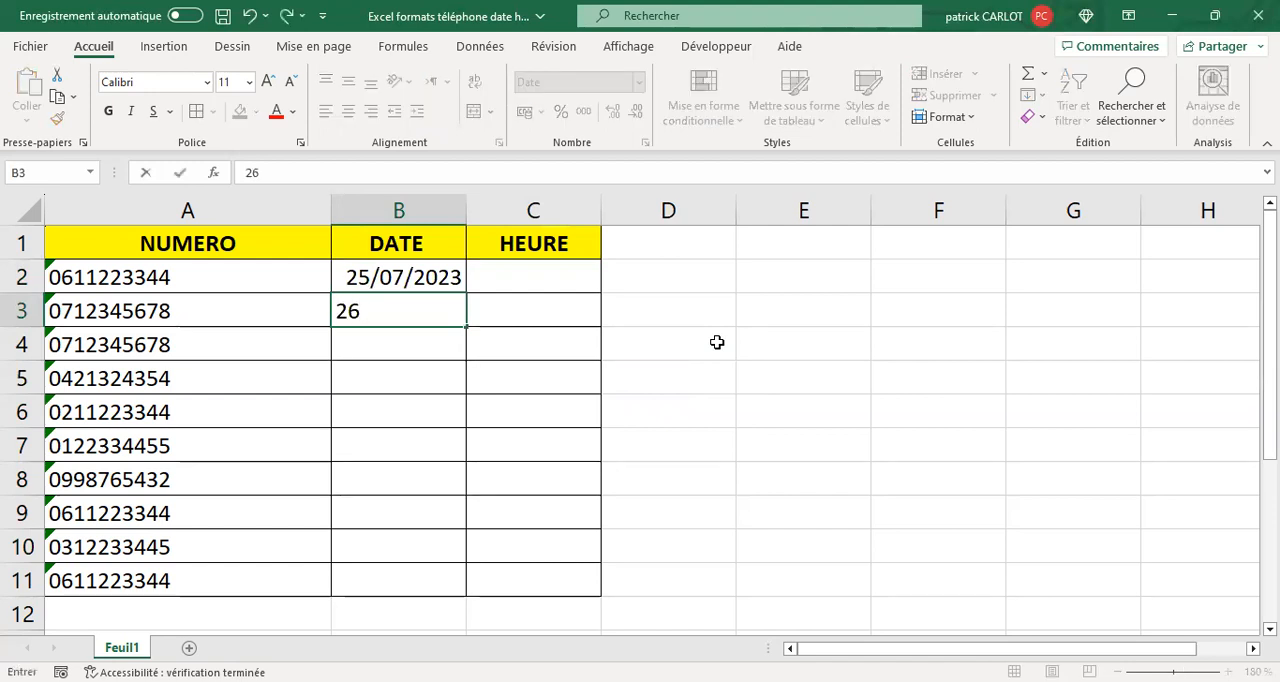
key("Return")
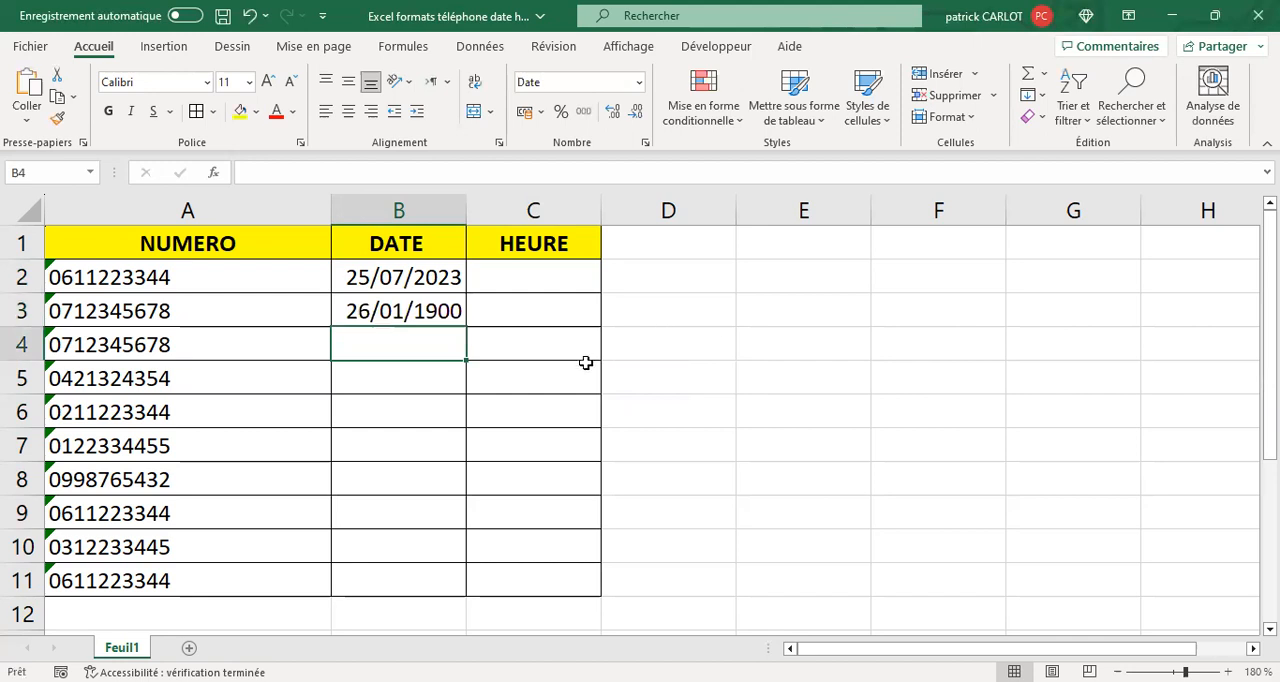
left_click(427, 312)
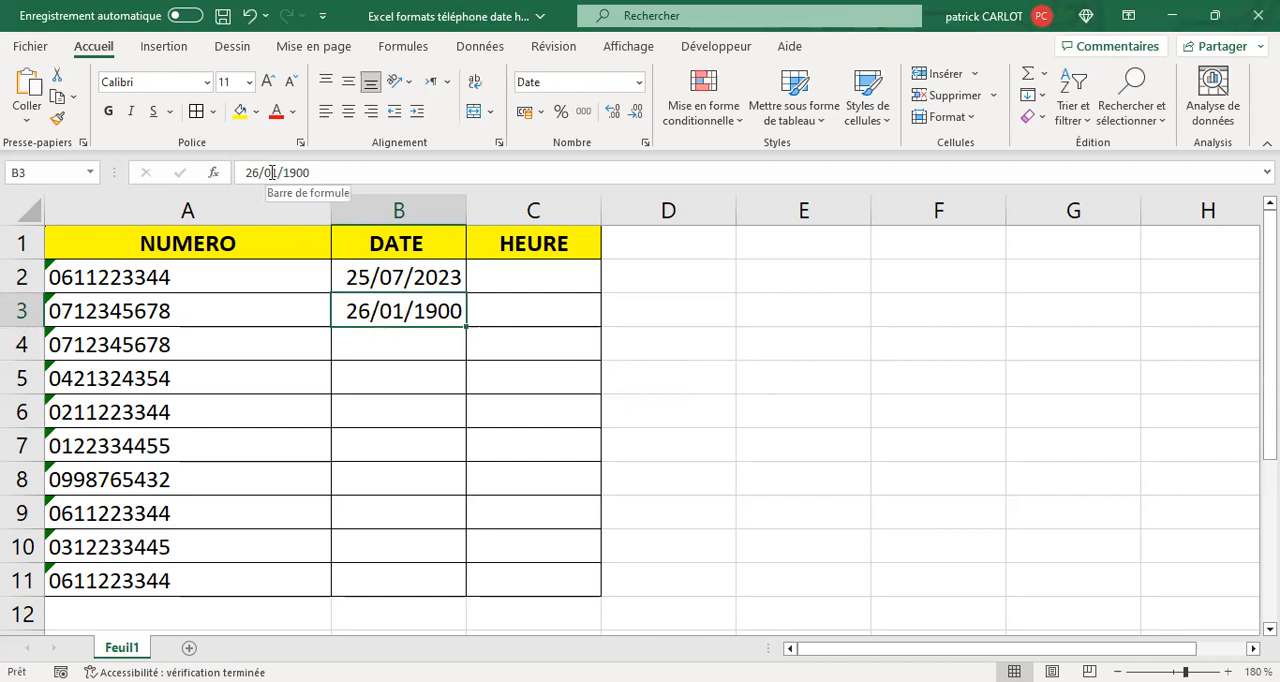
left_click_drag(263, 174, 339, 181)
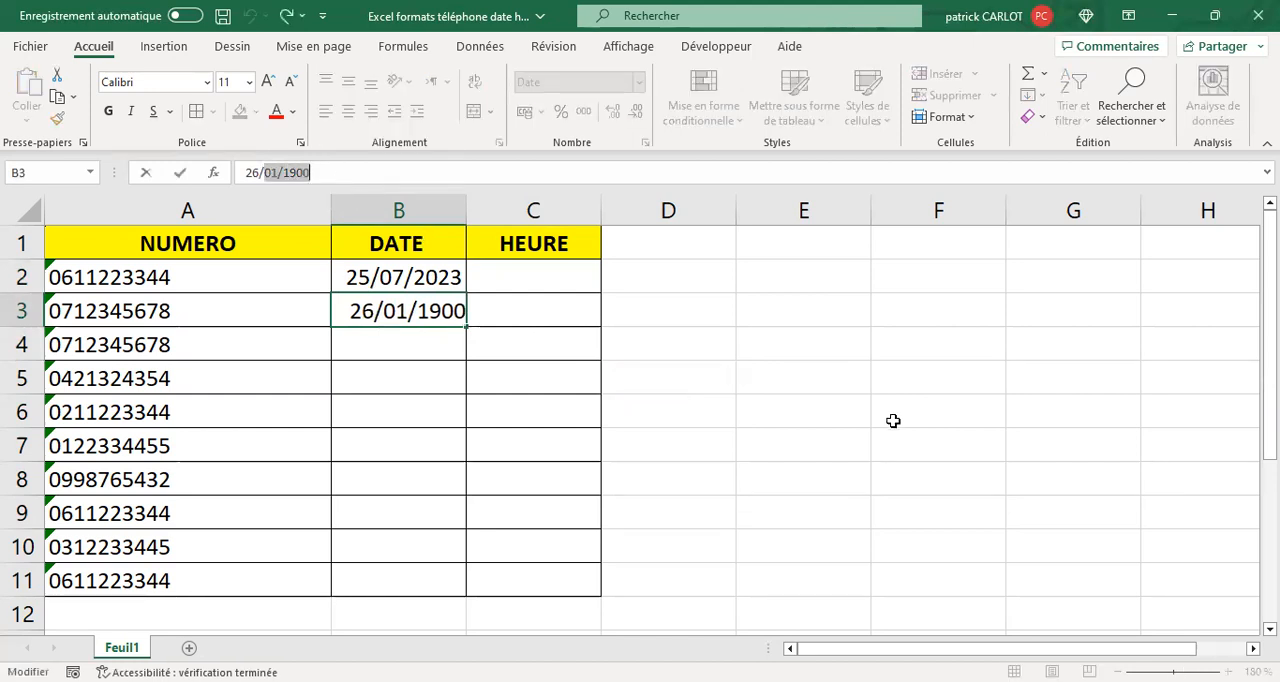
type("07")
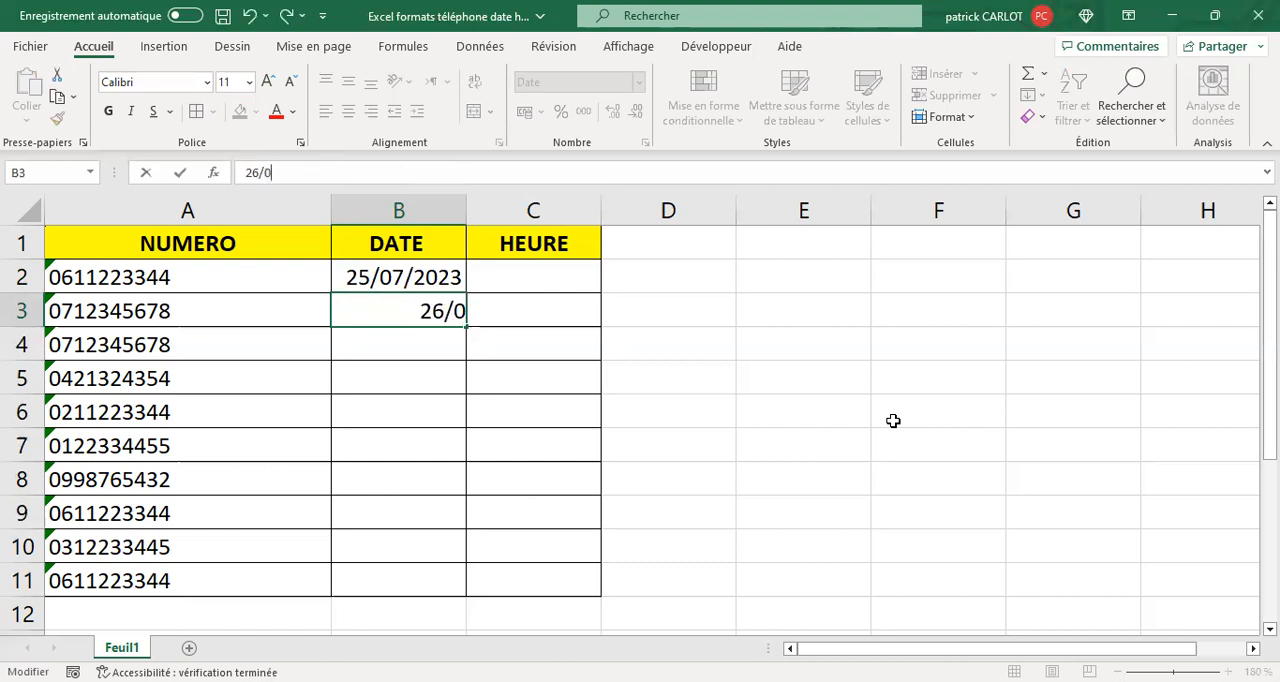
key("Return")
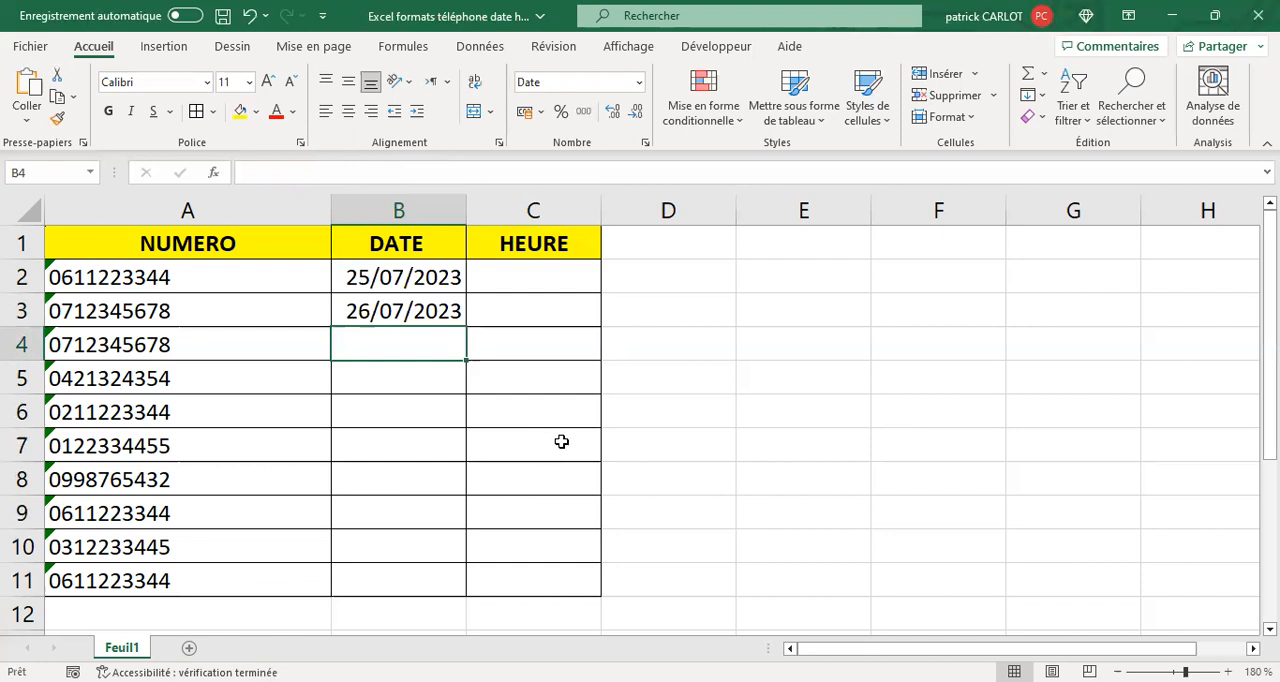
- Clear the contents of cells B2:B11 and apply the Date longue number format to them
mouse_move(375, 280)
left_mouse_down()
mouse_move(403, 425)
mouse_move(404, 580)
left_mouse_up()
left_click_drag(404, 425, 404, 580)
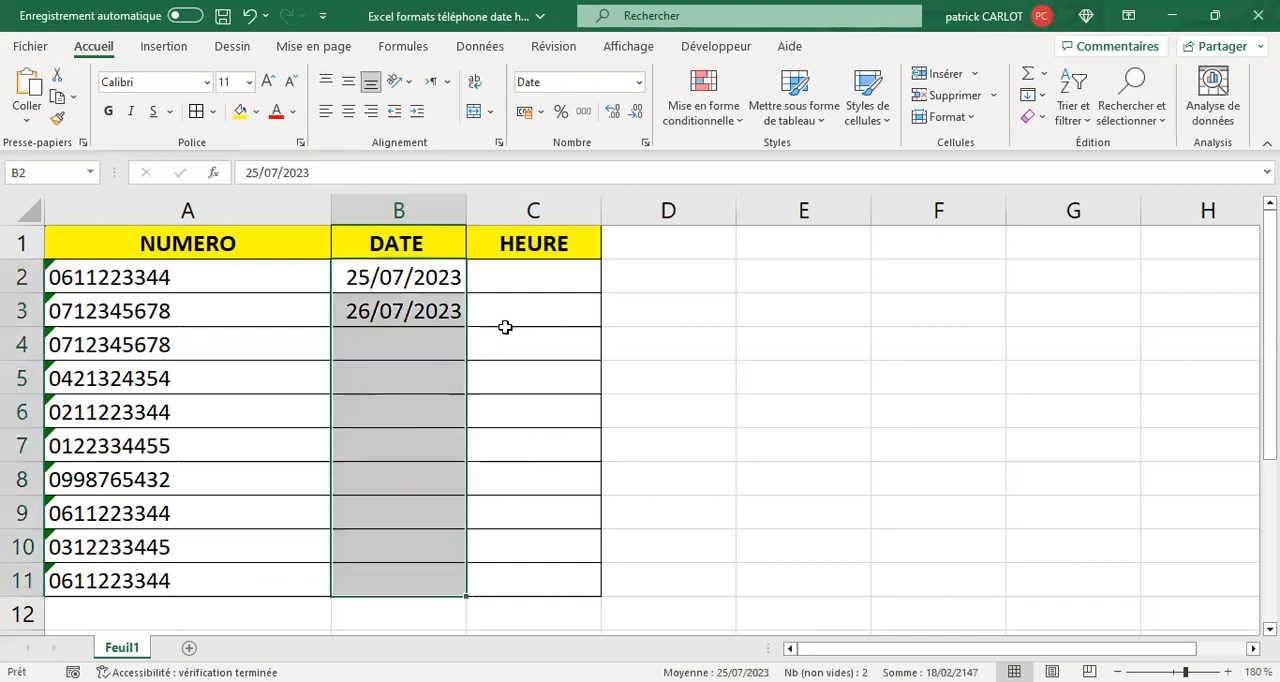
key("Delete")
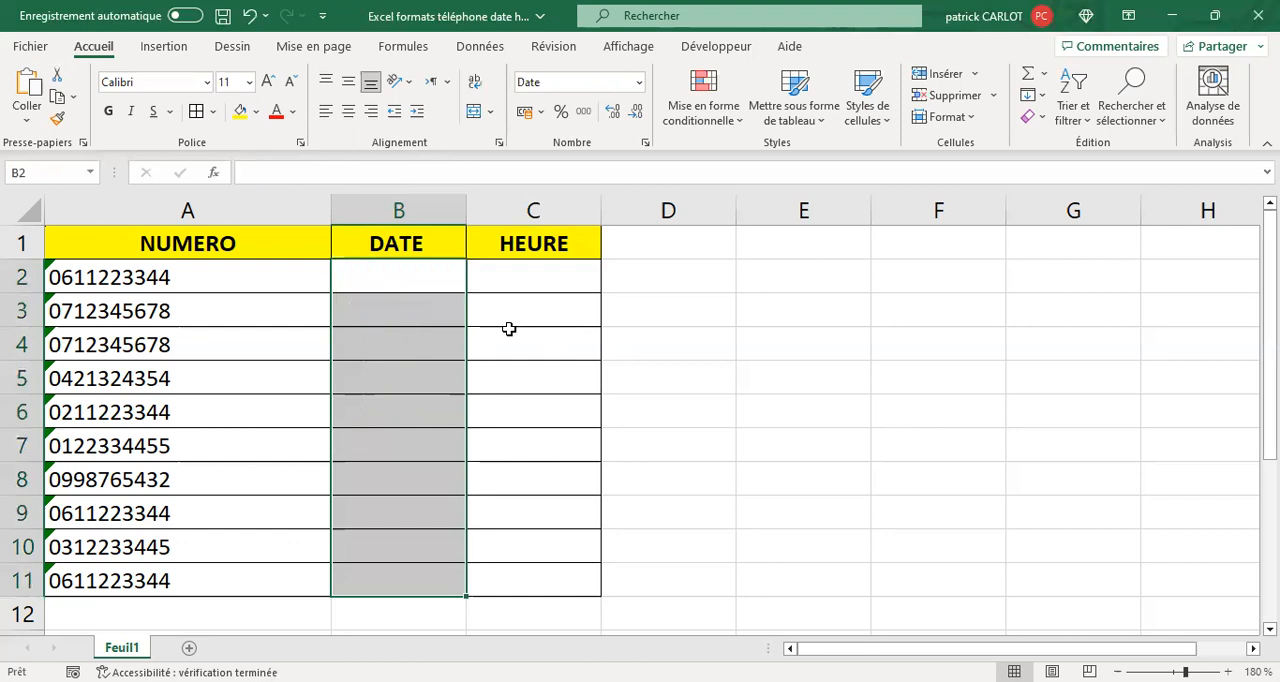
left_click(641, 83)
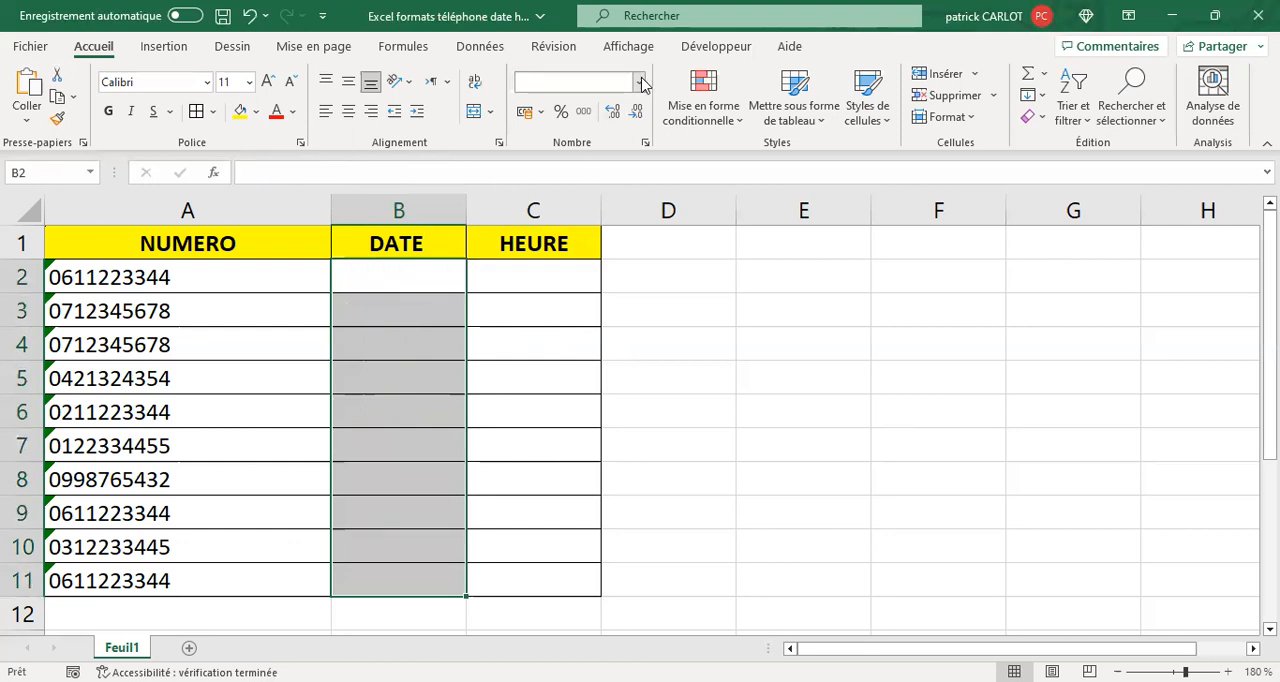
left_click(566, 340)
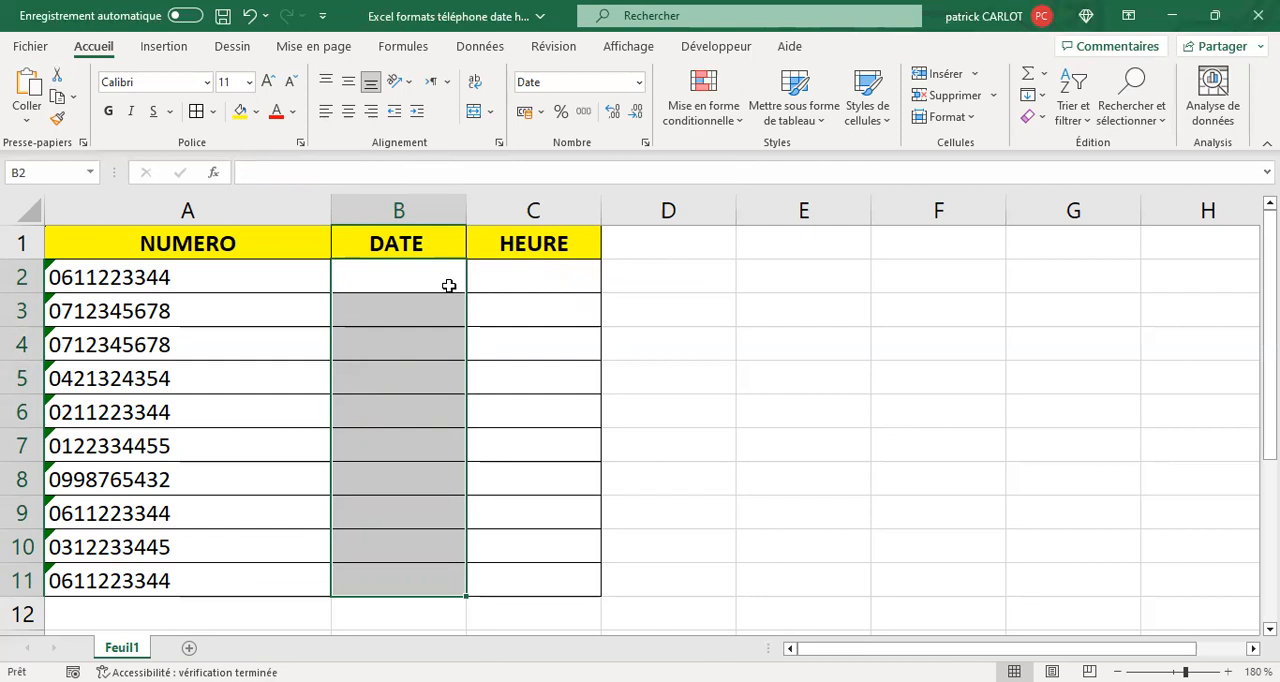
- Enter the date 25/07 in cell B2 and autofit the width of column B to its content
left_click(449, 286)
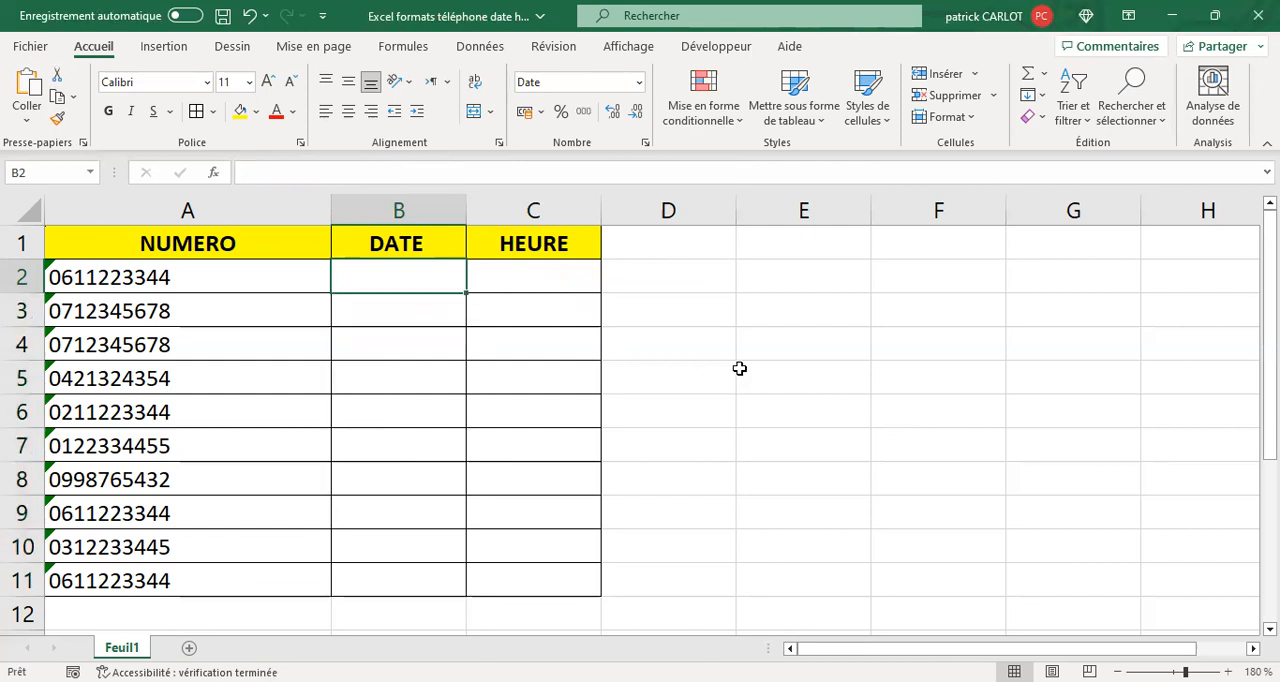
type("25/07")
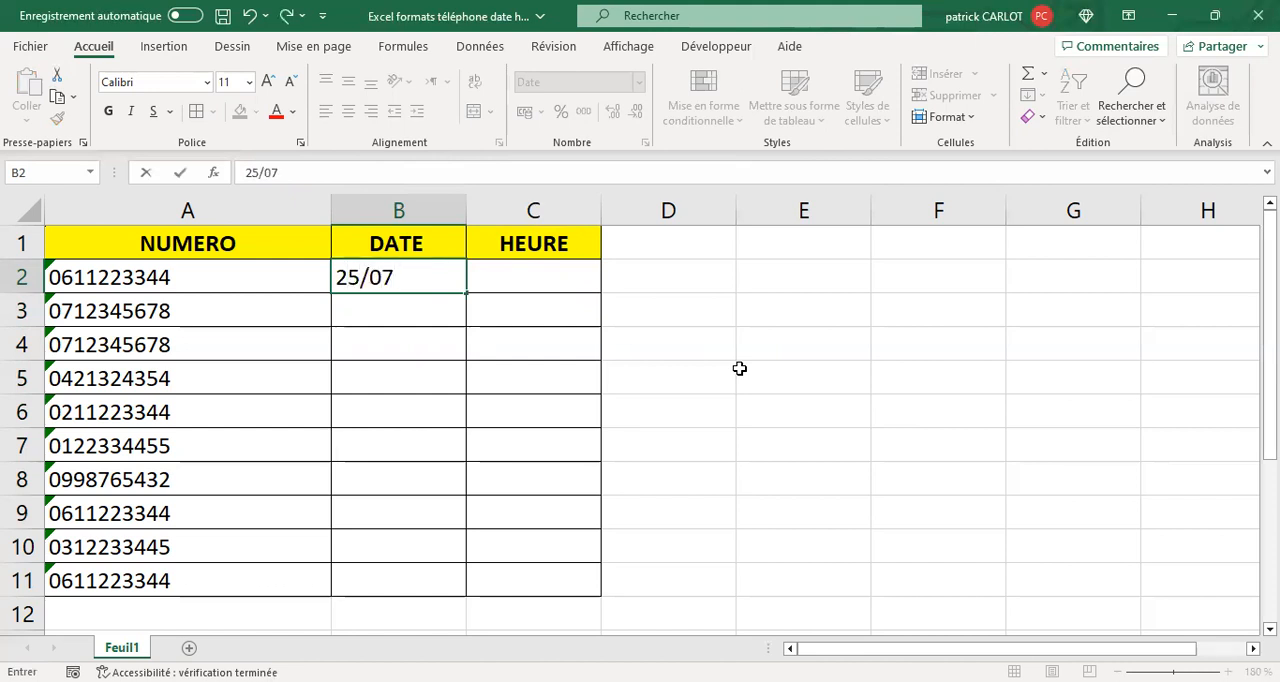
key("Return")
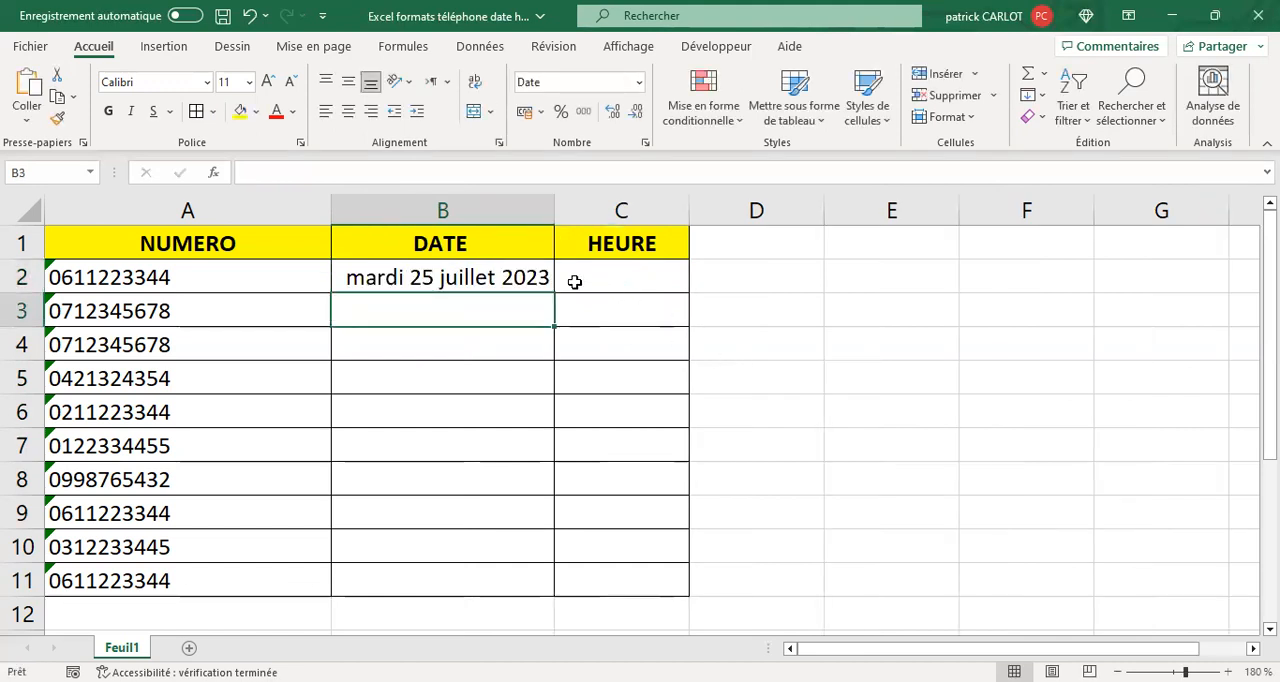
left_click_drag(553, 212, 457, 212)
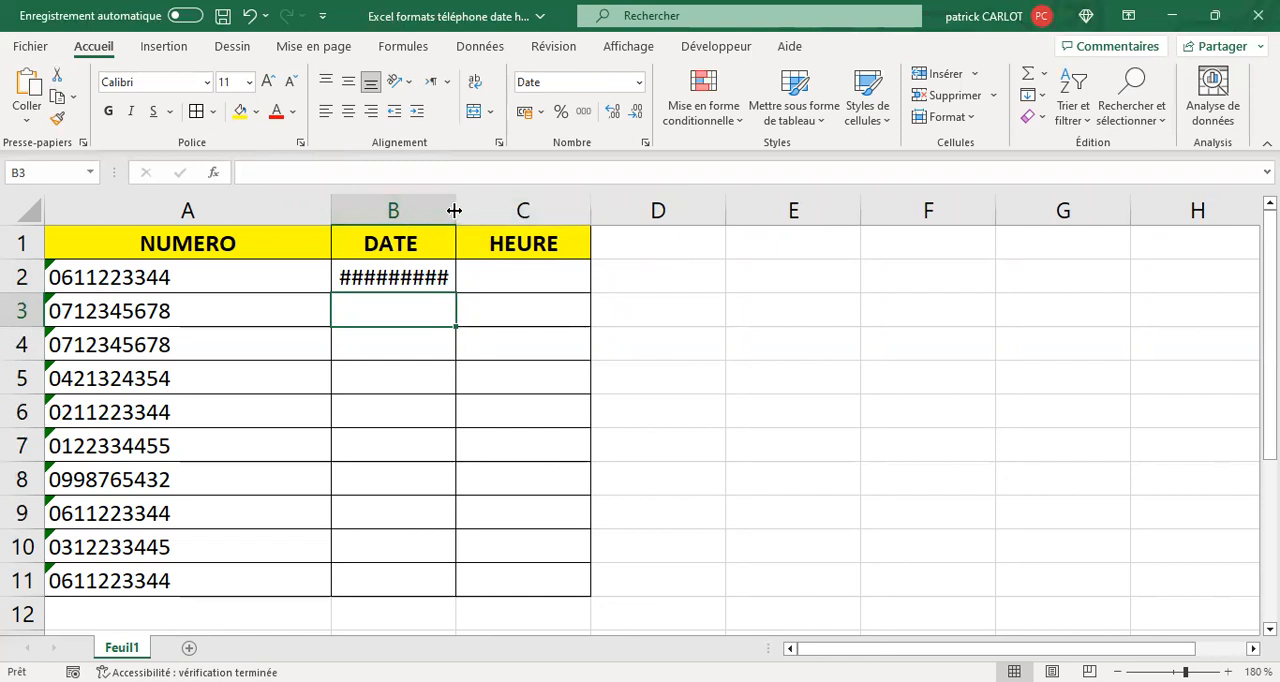
double_click(454, 210)
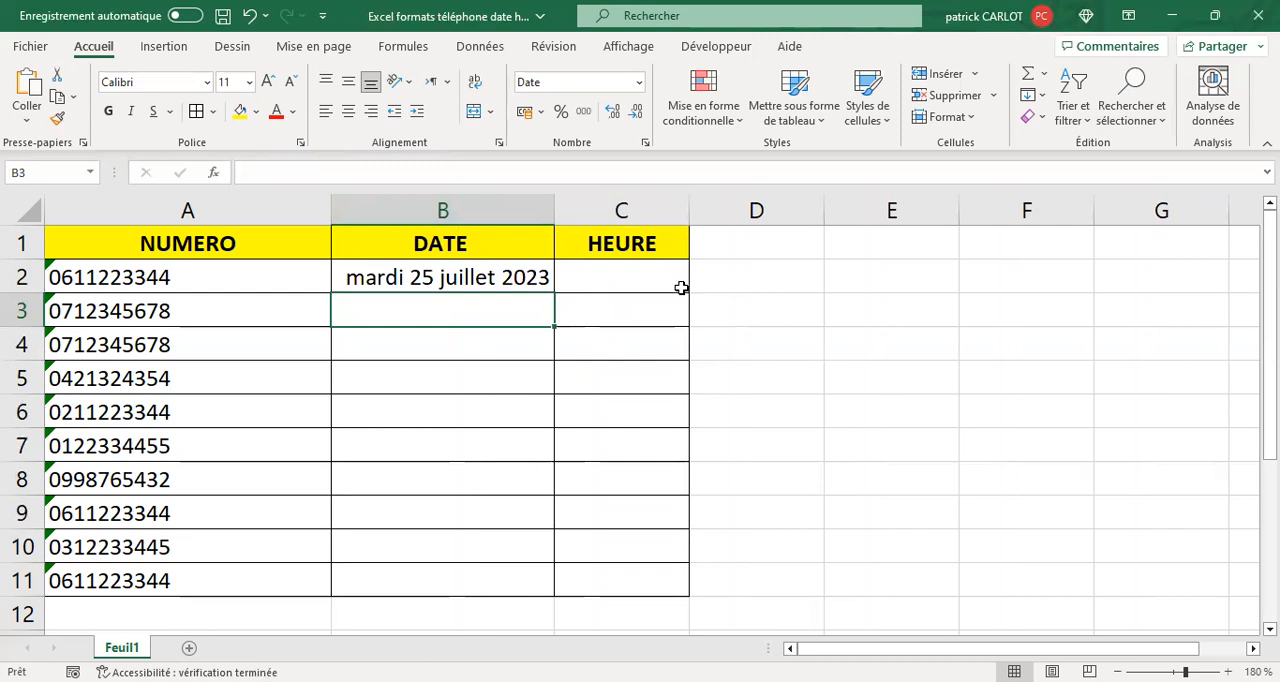
- Fill a daily date series from B2 down to B6 and autofit the width of column B
left_click(518, 276)
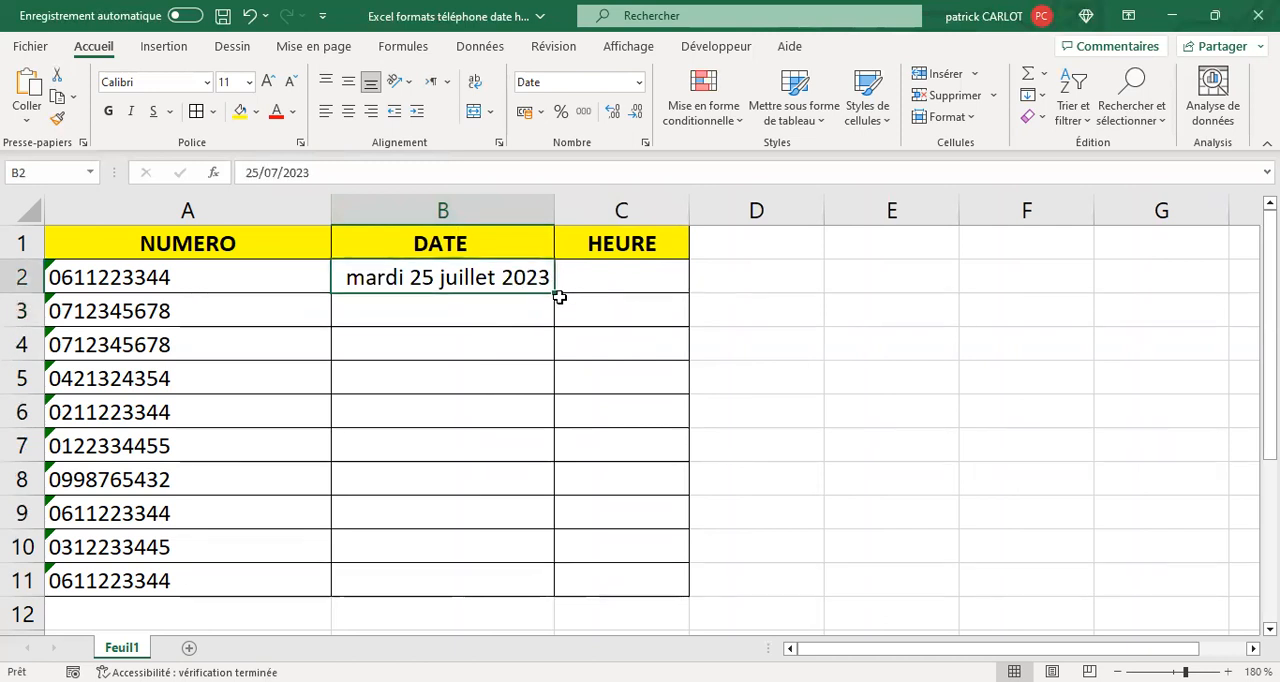
left_click_drag(553, 292, 553, 292)
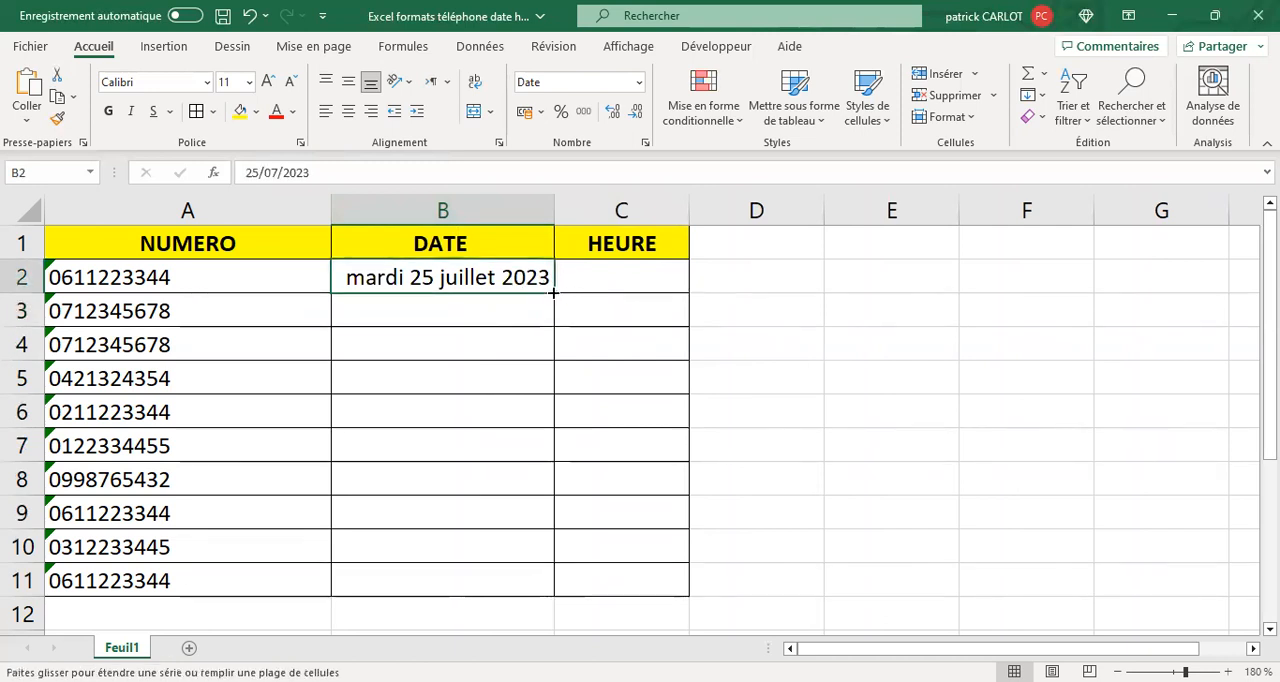
left_click_drag(689, 414, 689, 414)
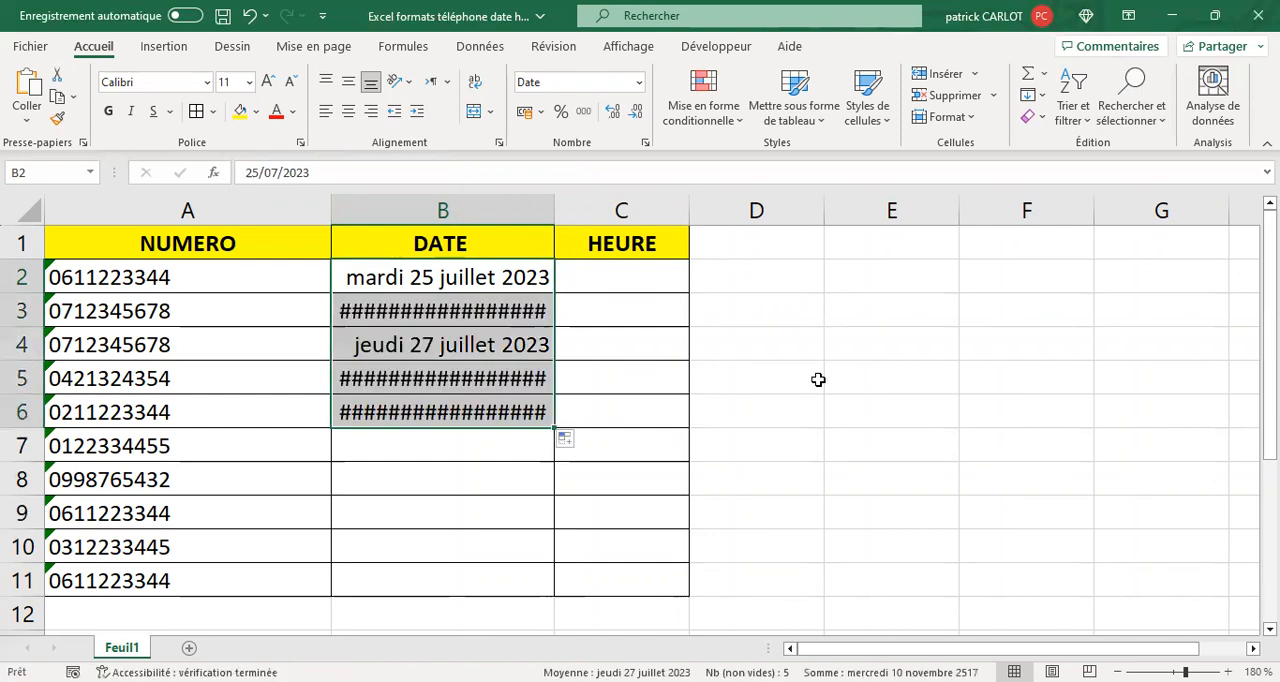
double_click(557, 205)
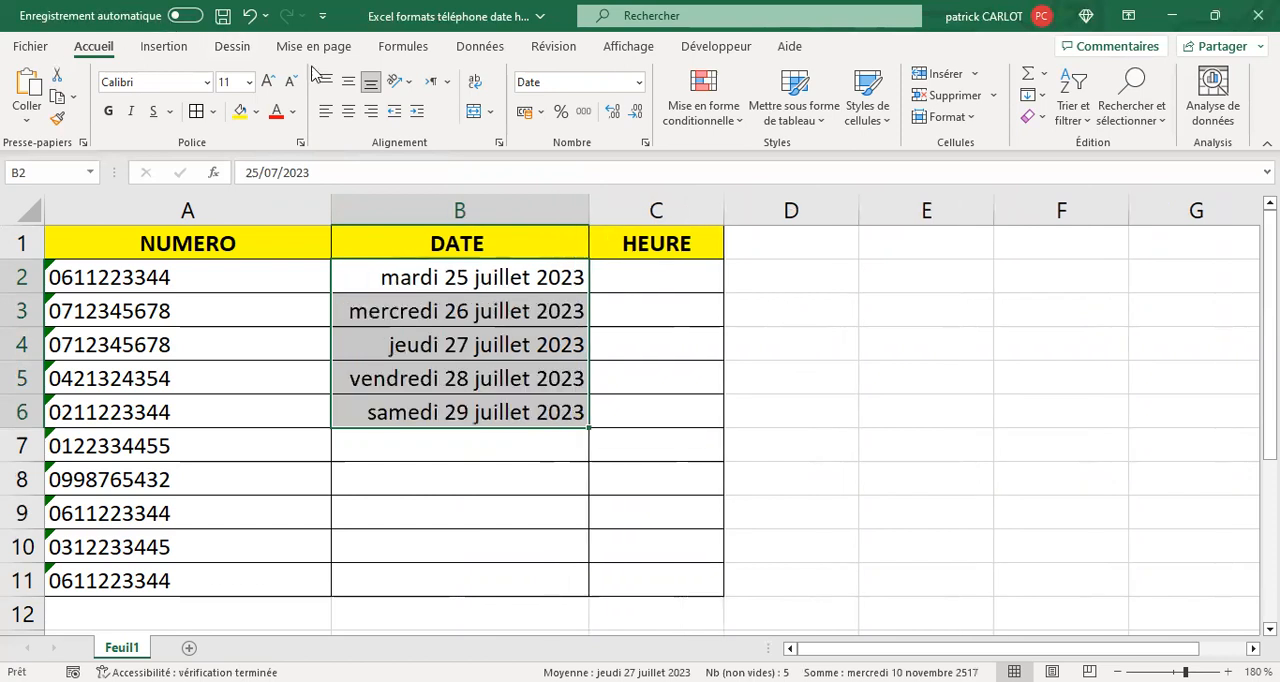
- Undo the column B autofit and the date fill down to B6
left_click(249, 16)
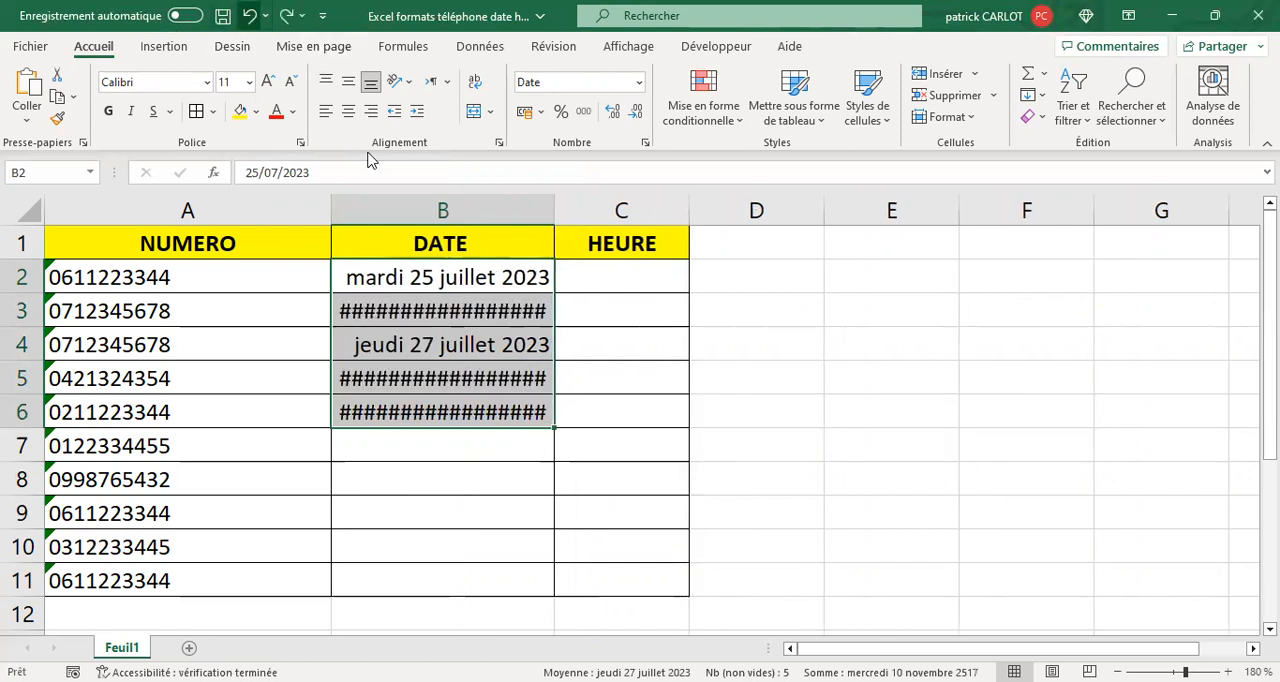
left_click(249, 16)
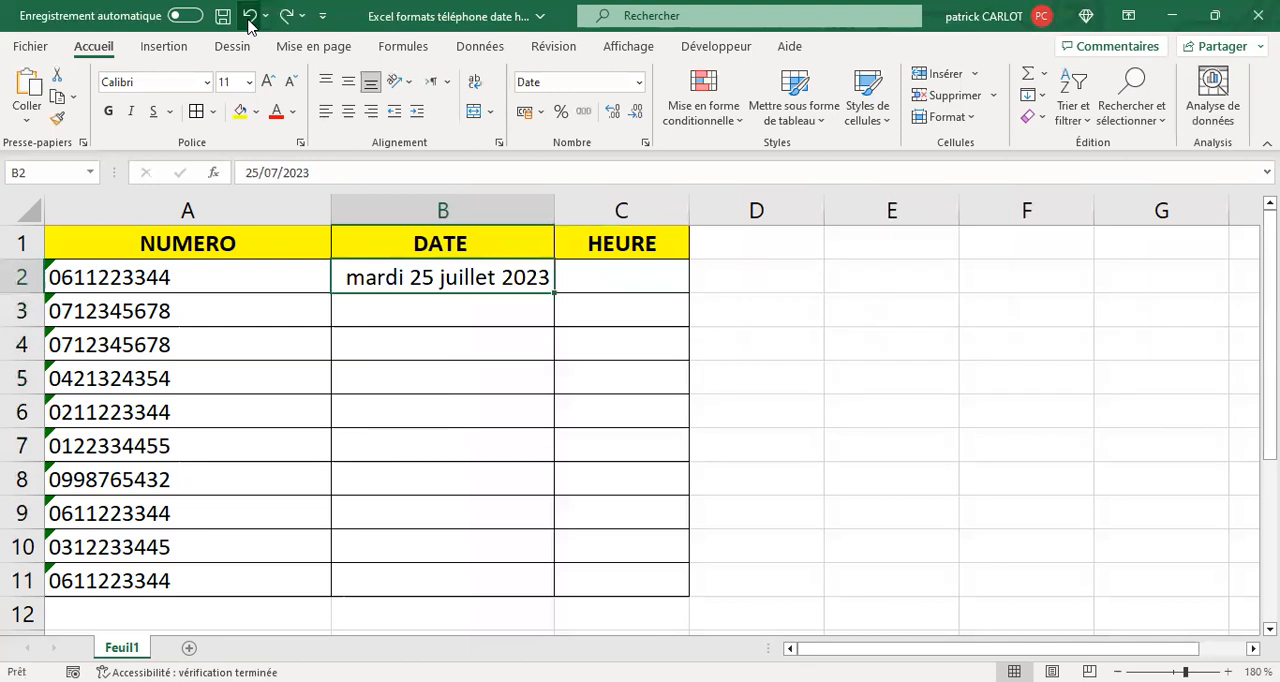
- Enter the date 27/07 in cell B3
left_click(406, 310)
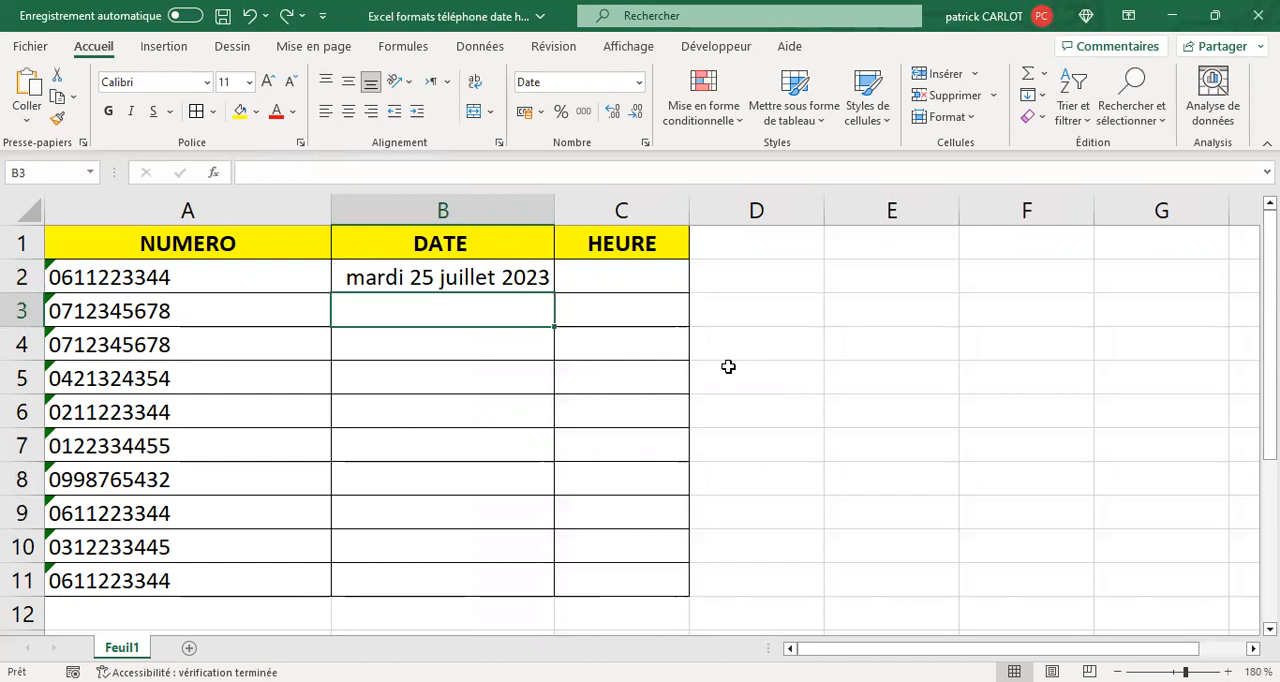
type("27")
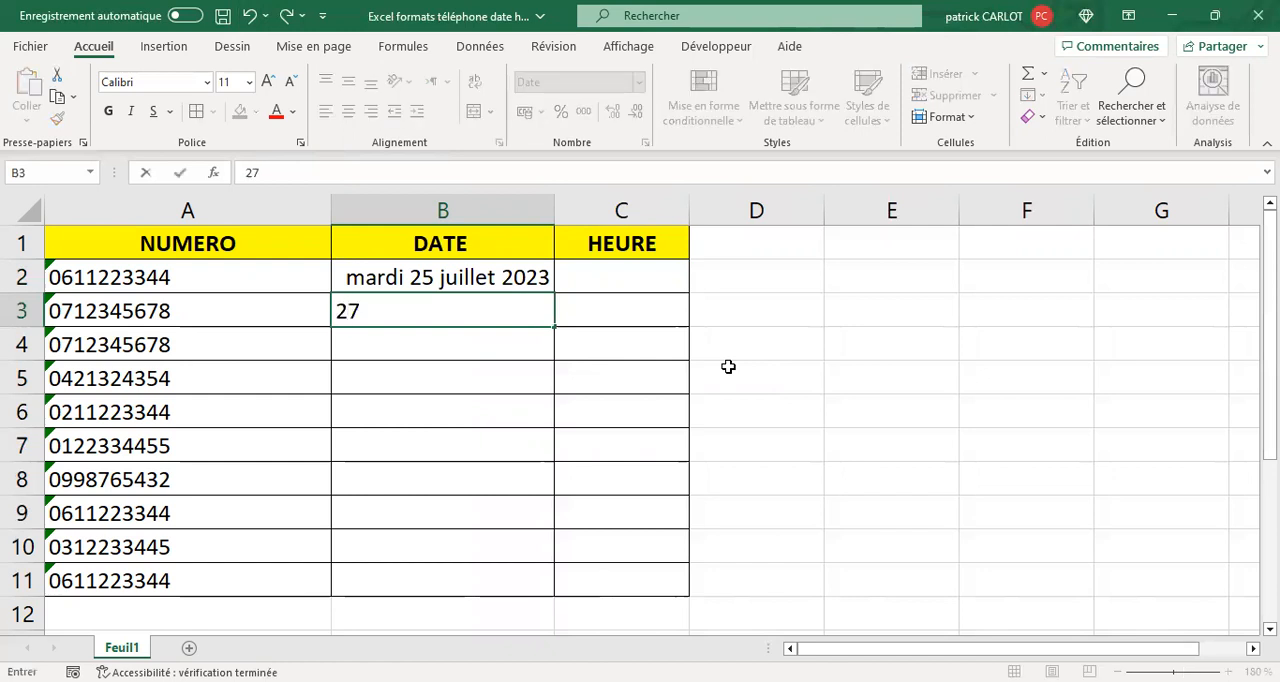
type("/°7")
key("BackSpace")
key("BackSpace")
type("07")
key("Return")
- Extend the two-day date series from B2:B3 down to B8 and autofit the width of column B
left_click_drag(391, 278, 395, 311)
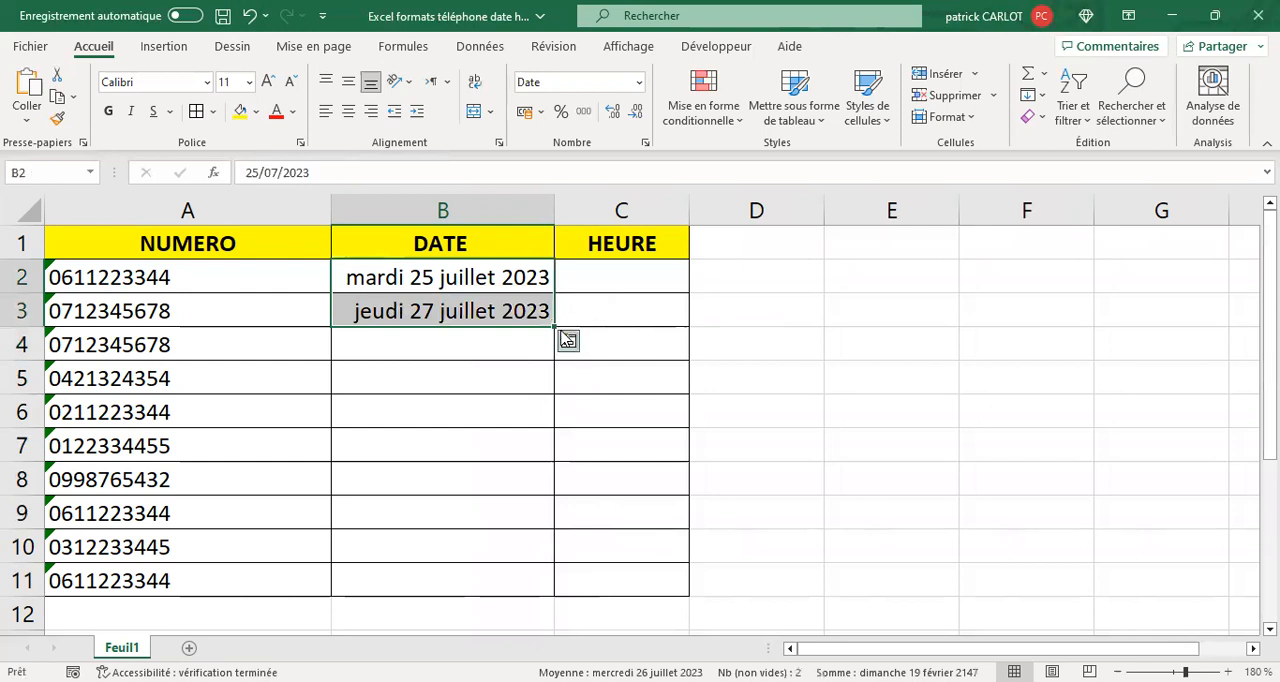
left_click_drag(553, 328, 827, 441)
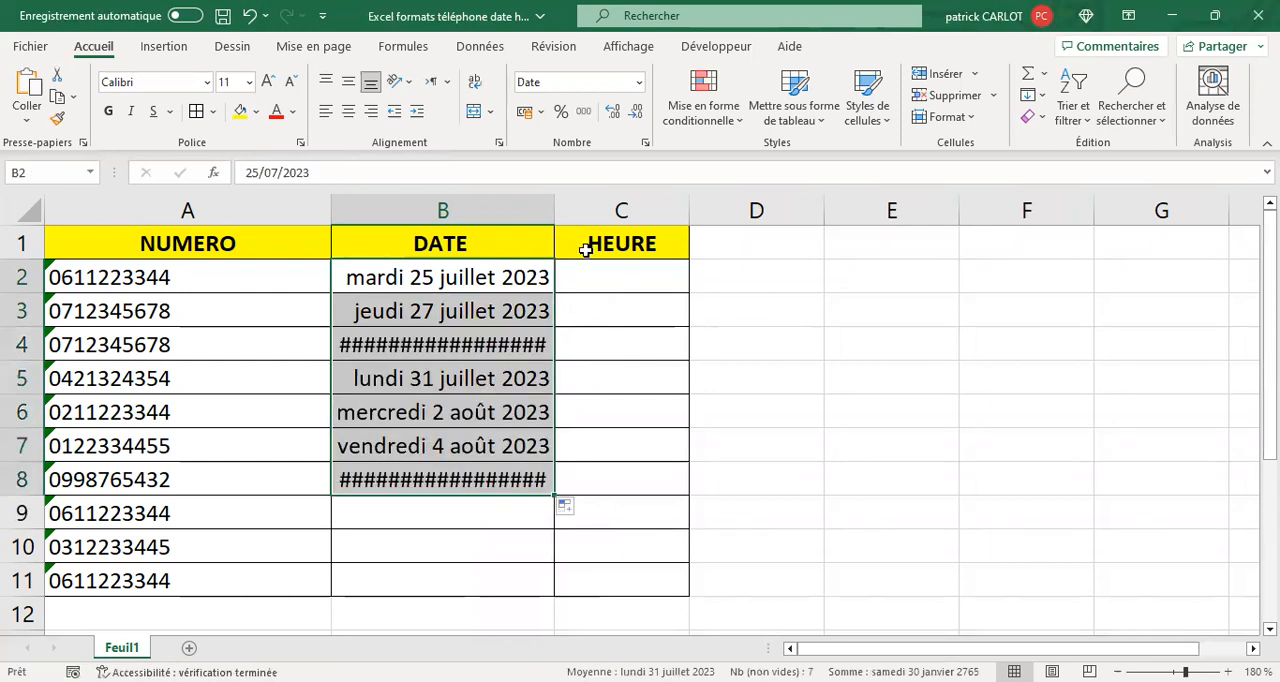
double_click(553, 205)
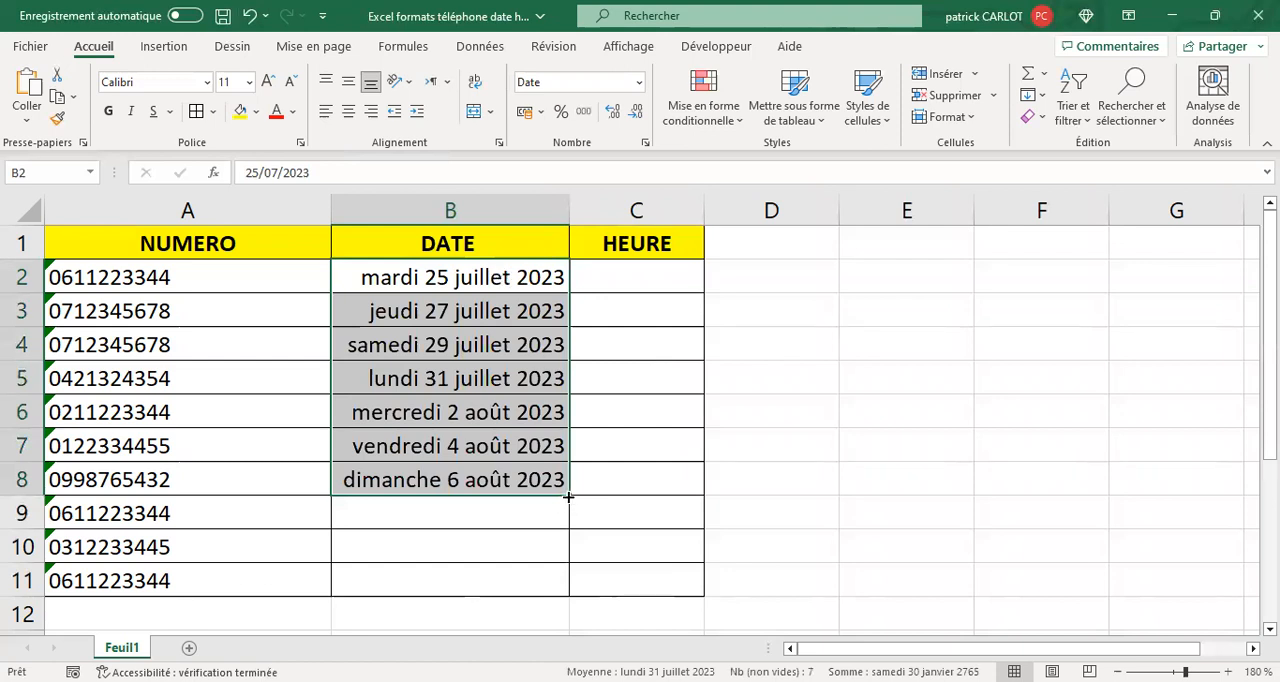
- Extend the two-day date series down to B11 and clear the dates in B3:B11
left_click_drag(570, 494, 574, 581)
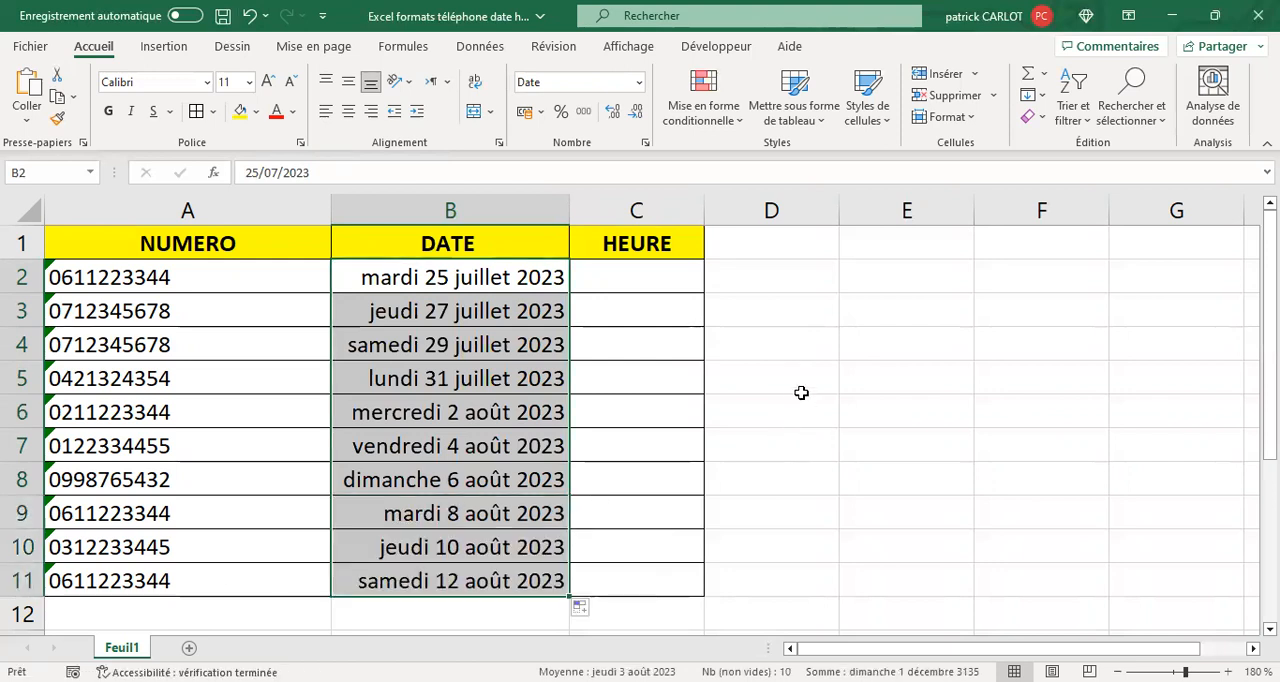
left_click_drag(428, 308, 422, 515)
key("Delete")
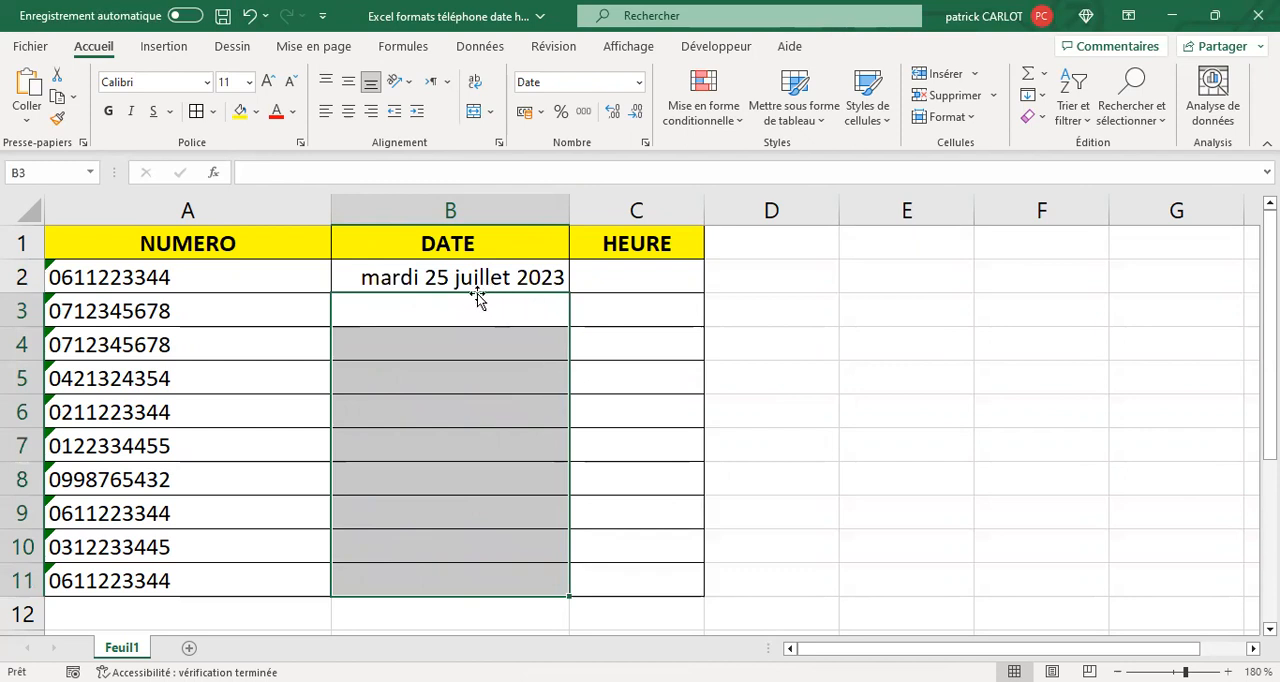
- Apply the short date format (Date courte) to the DATE cells B2:B11
left_click_drag(478, 283, 505, 580)
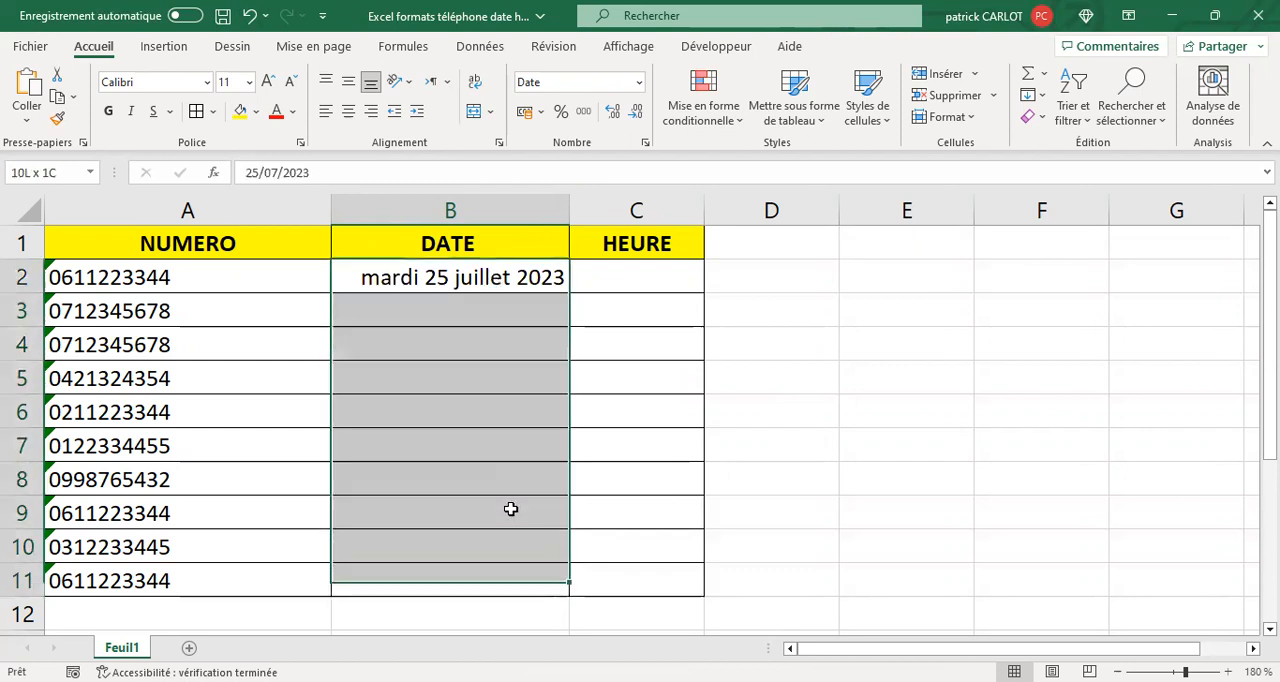
left_click(640, 88)
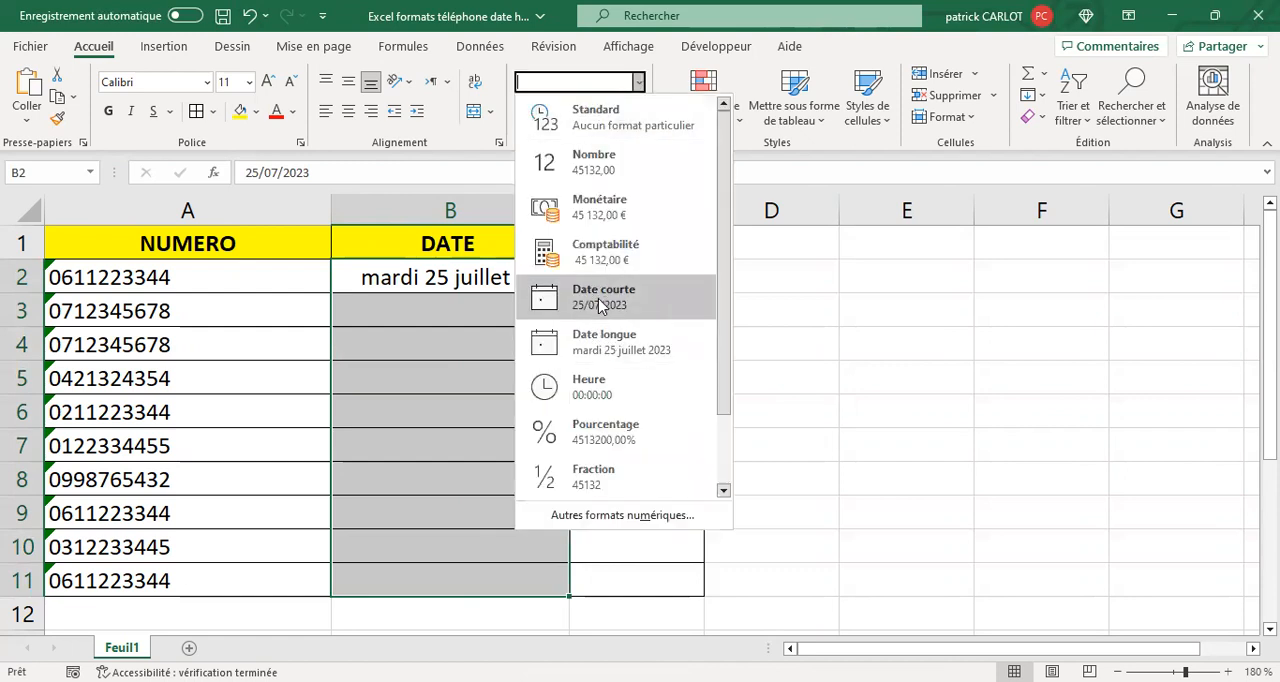
left_click(598, 297)
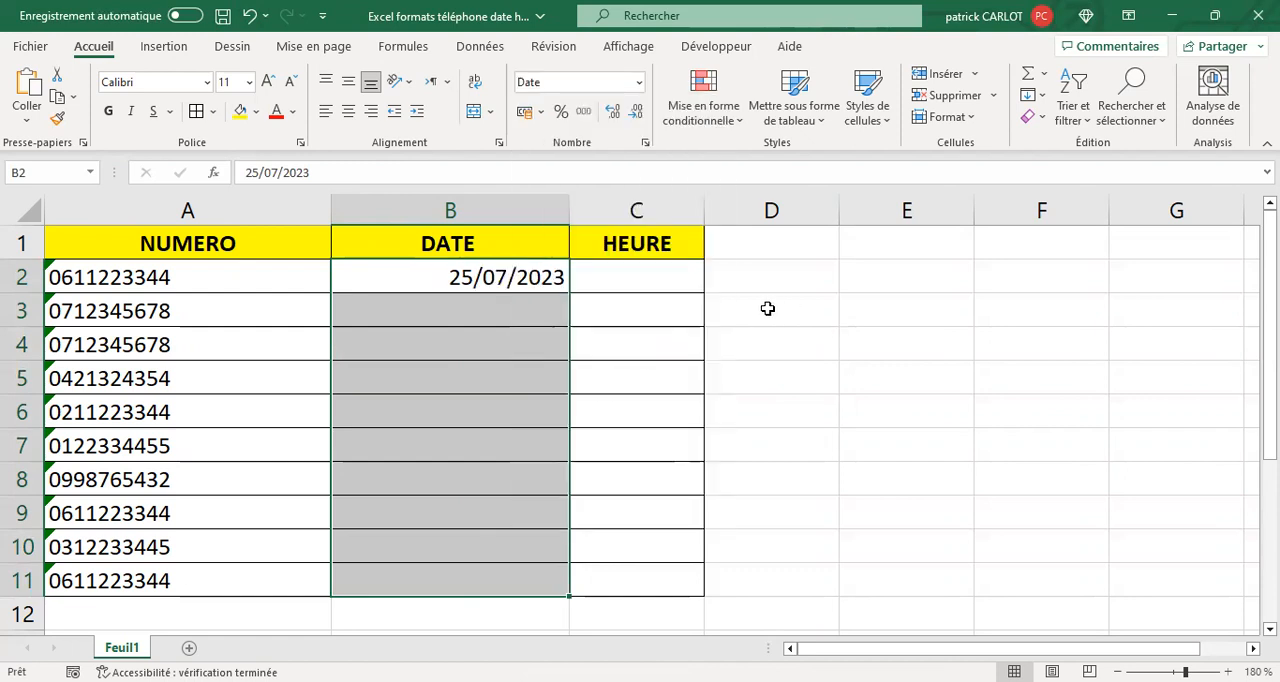
- Center the contents of B2:B11 horizontally and autofit the width of column B
left_click(327, 113)
left_click(348, 111)
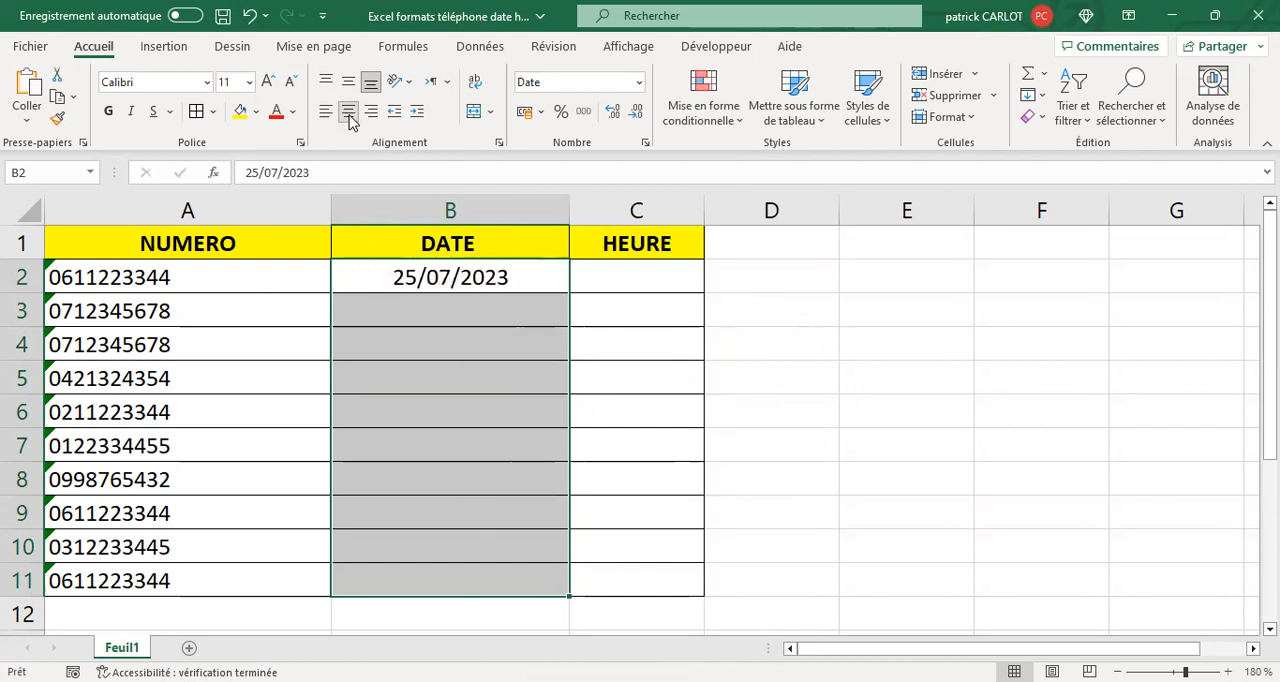
double_click(570, 212)
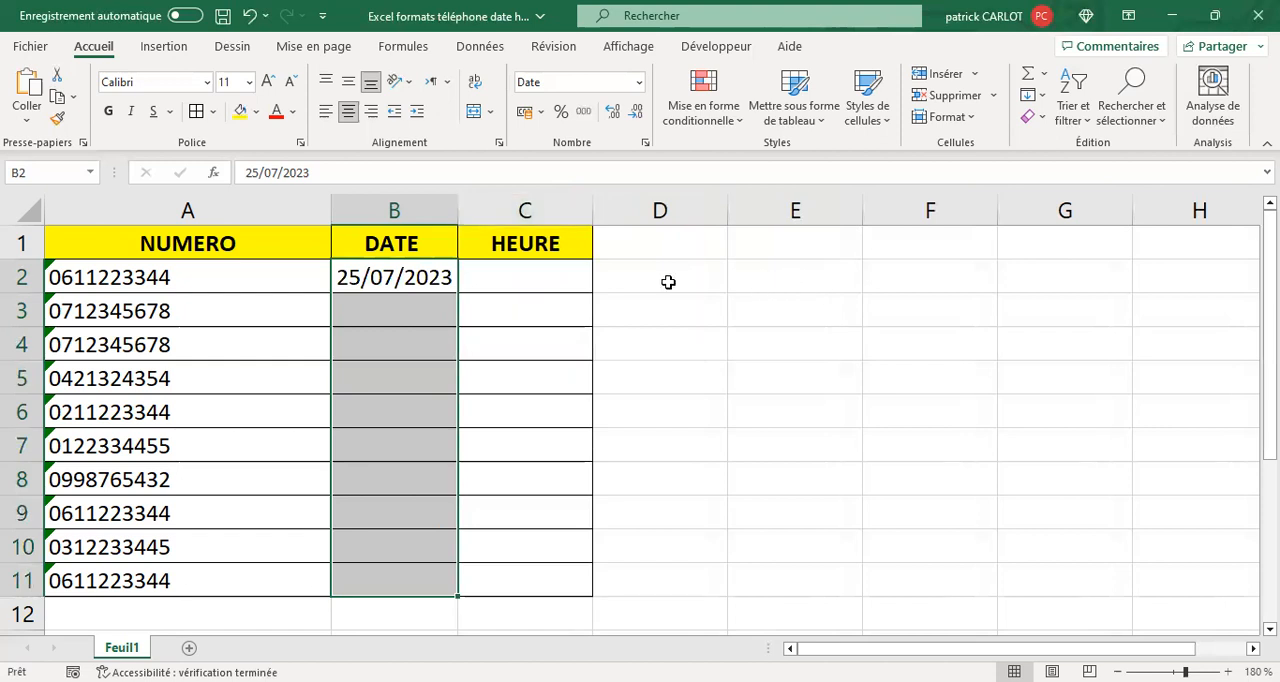
- Enter the value 16 in cell C2 under the HEURE heading
left_click(569, 278)
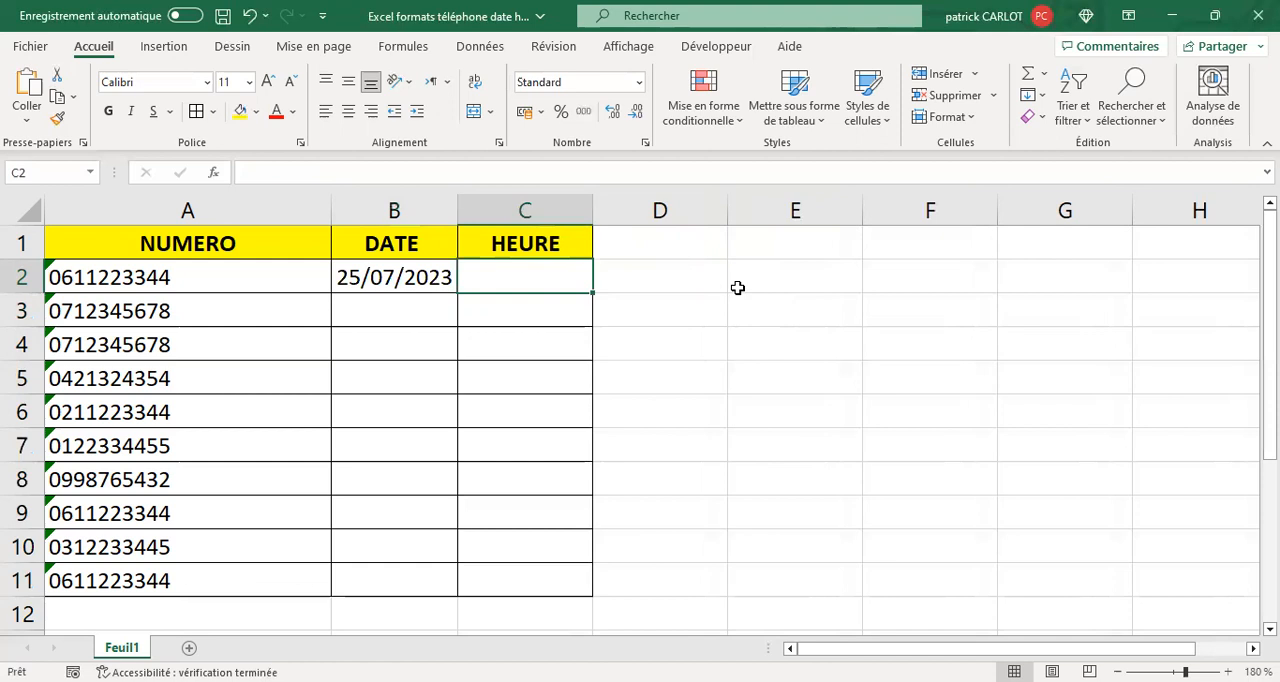
type("16")
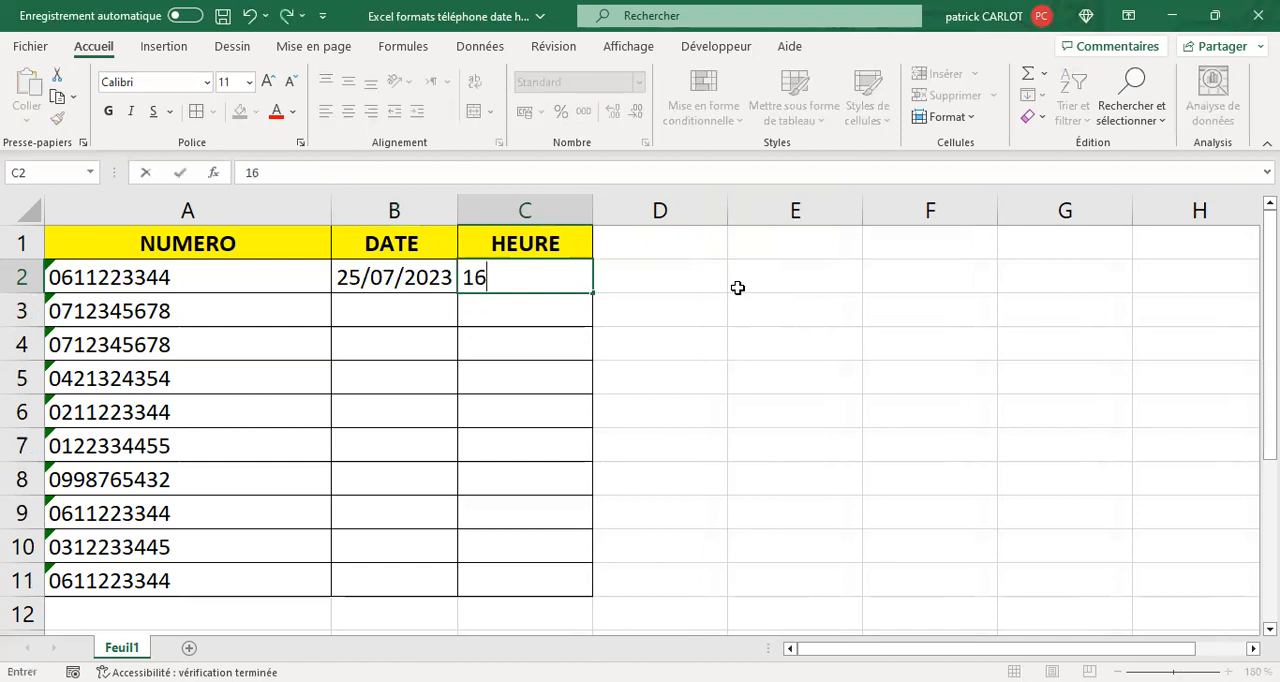
key("Return")
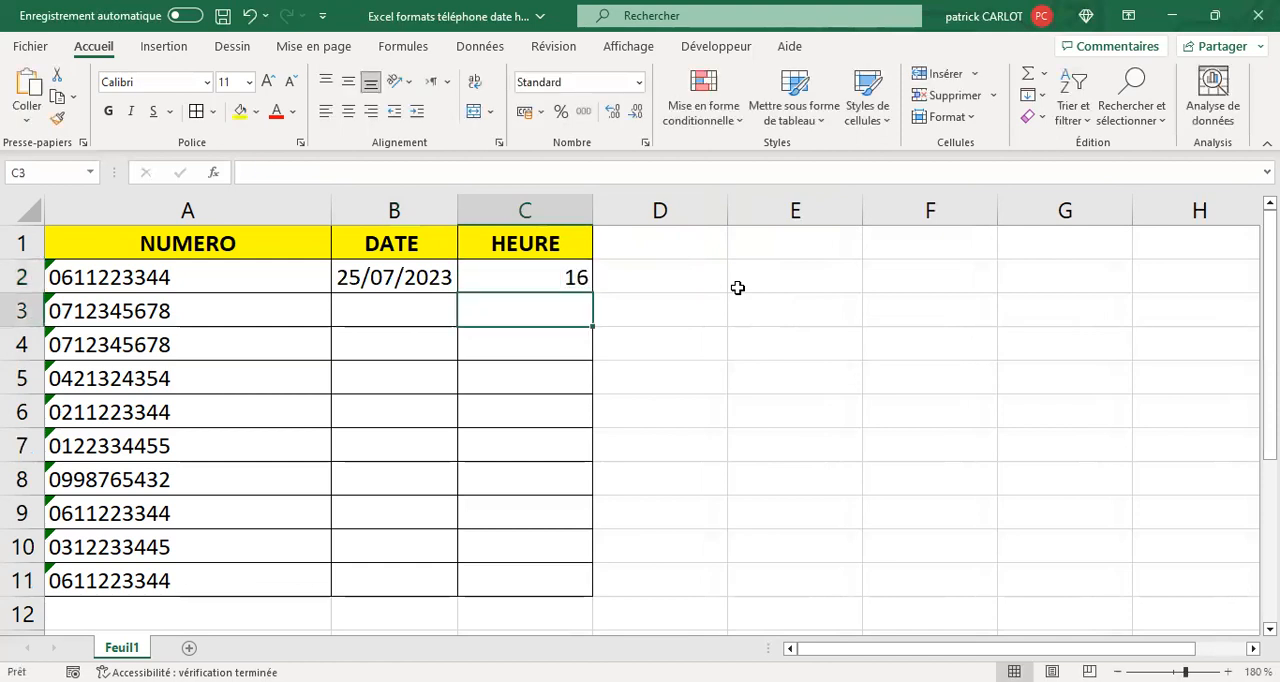
key("Up")
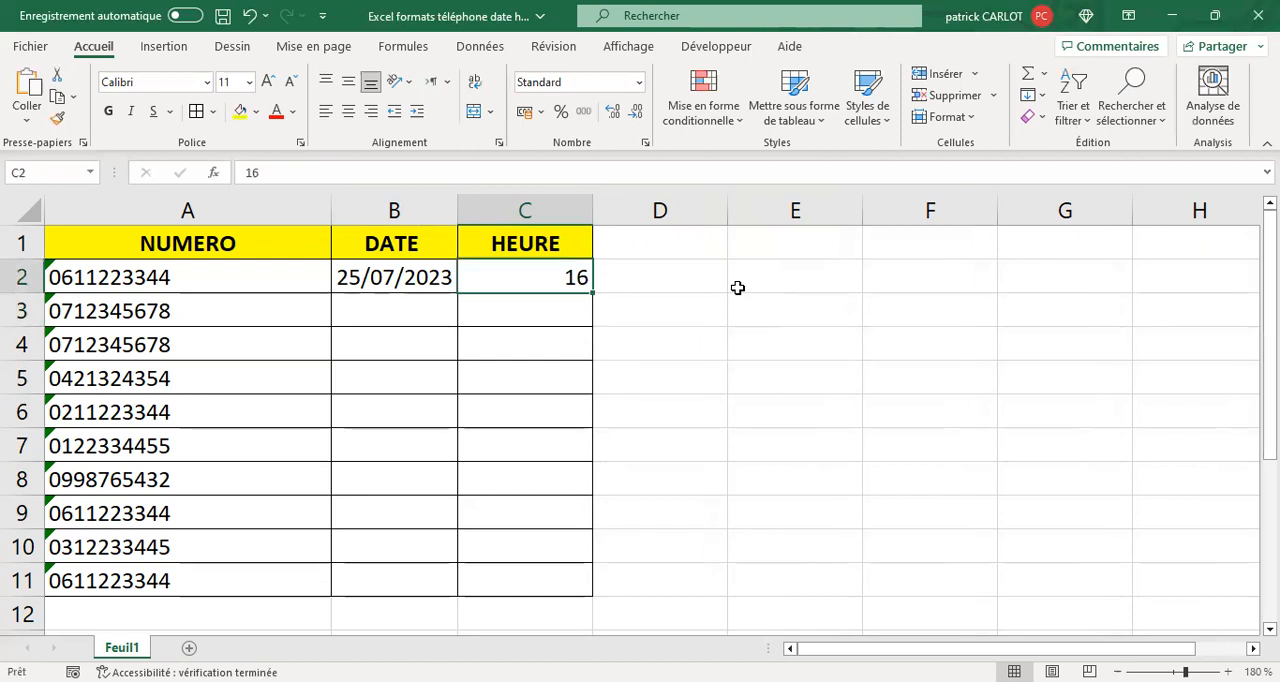
- Apply the time format (Heure) to the HEURE cells C2:C11
left_click_drag(505, 284, 522, 580)
left_click(638, 82)
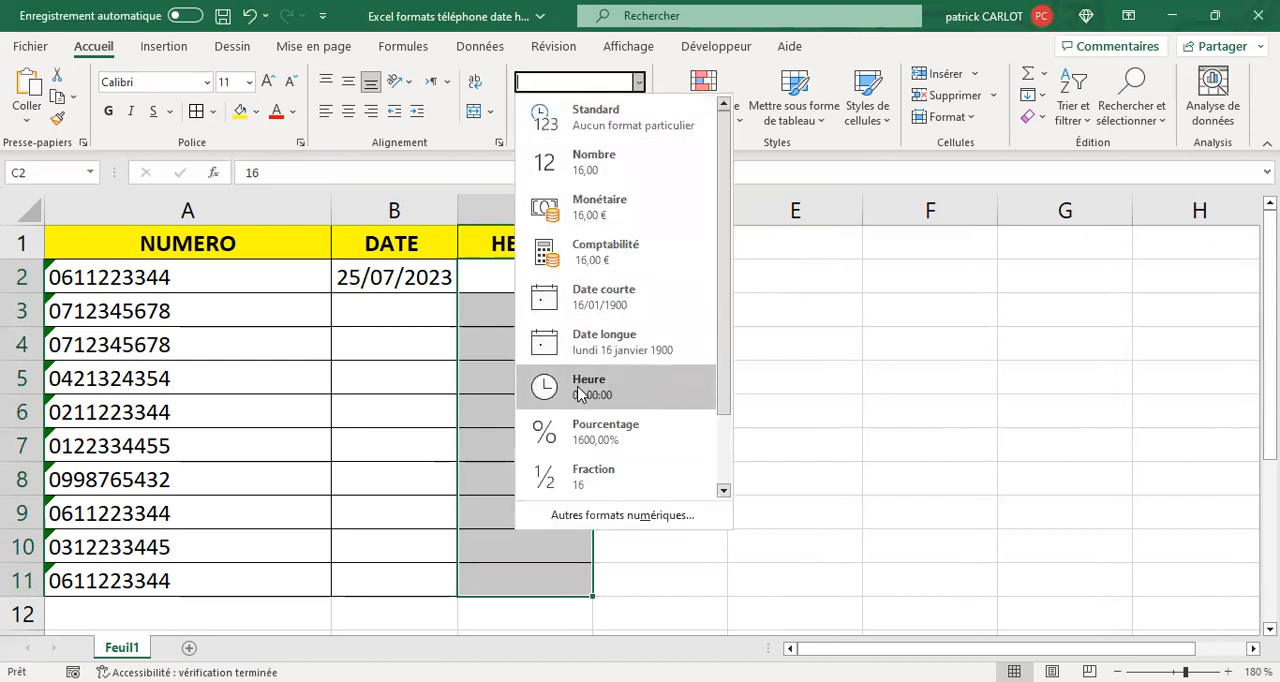
left_click(580, 393)
- Replace the full contents of the time-formatted cell C2 with 16
left_click(566, 280)
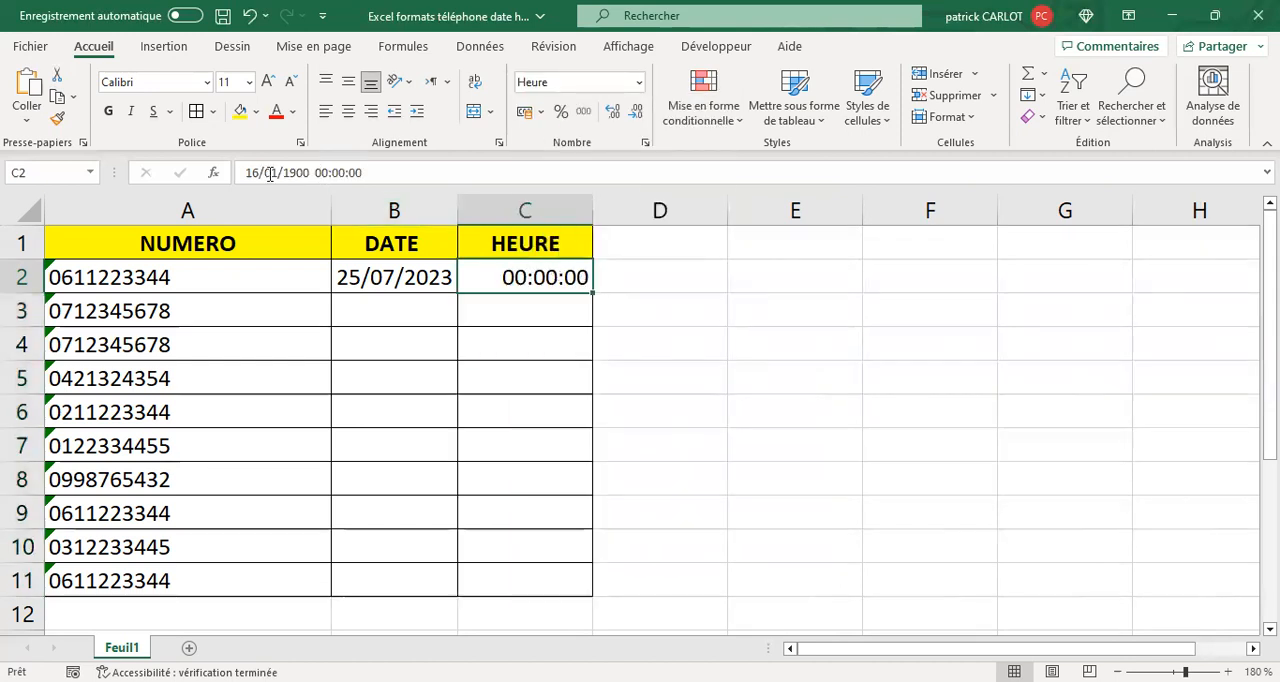
left_click_drag(248, 172, 373, 181)
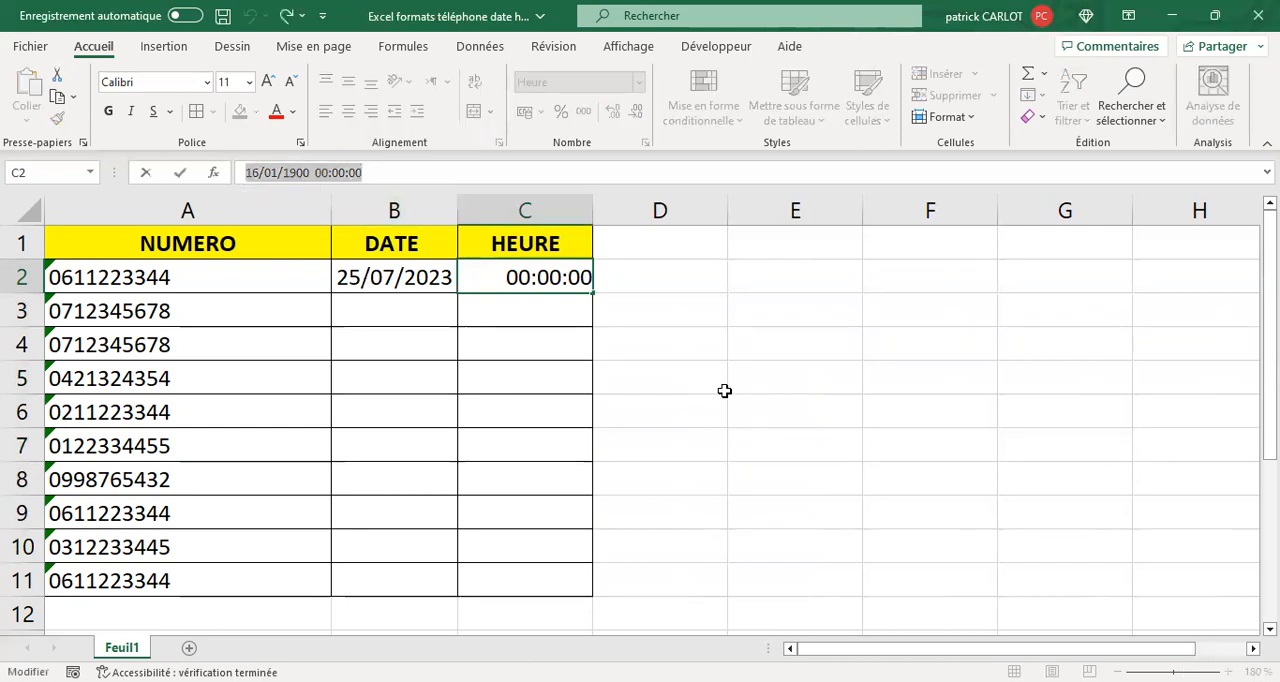
type("16")
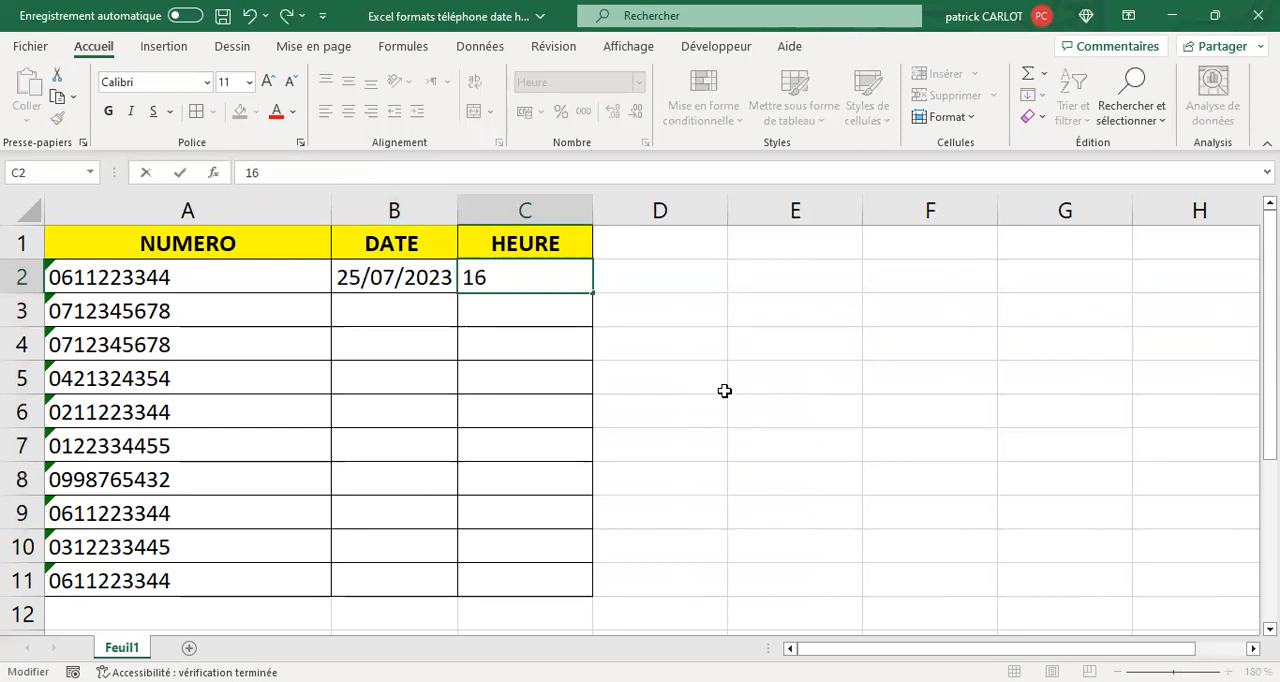
key("Return")
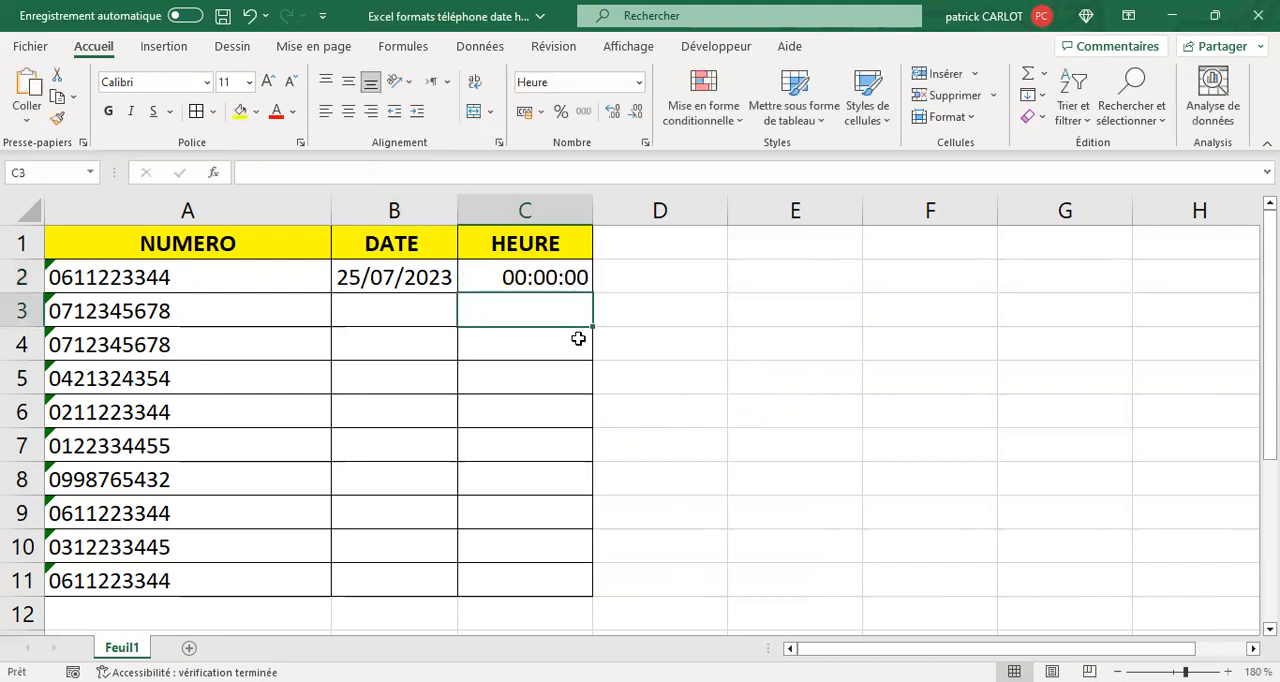
- Replace the contents of cell C2 with the time 16:00
left_click(530, 274)
left_click_drag(243, 172, 400, 173)
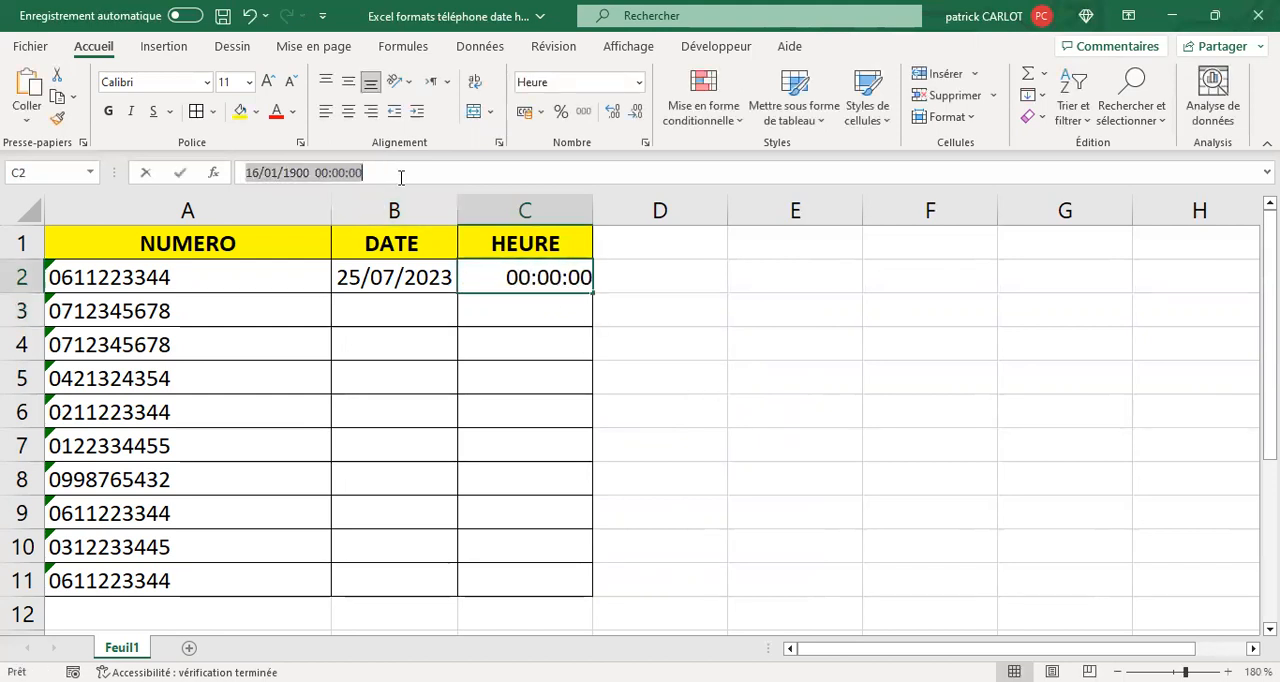
type("1")
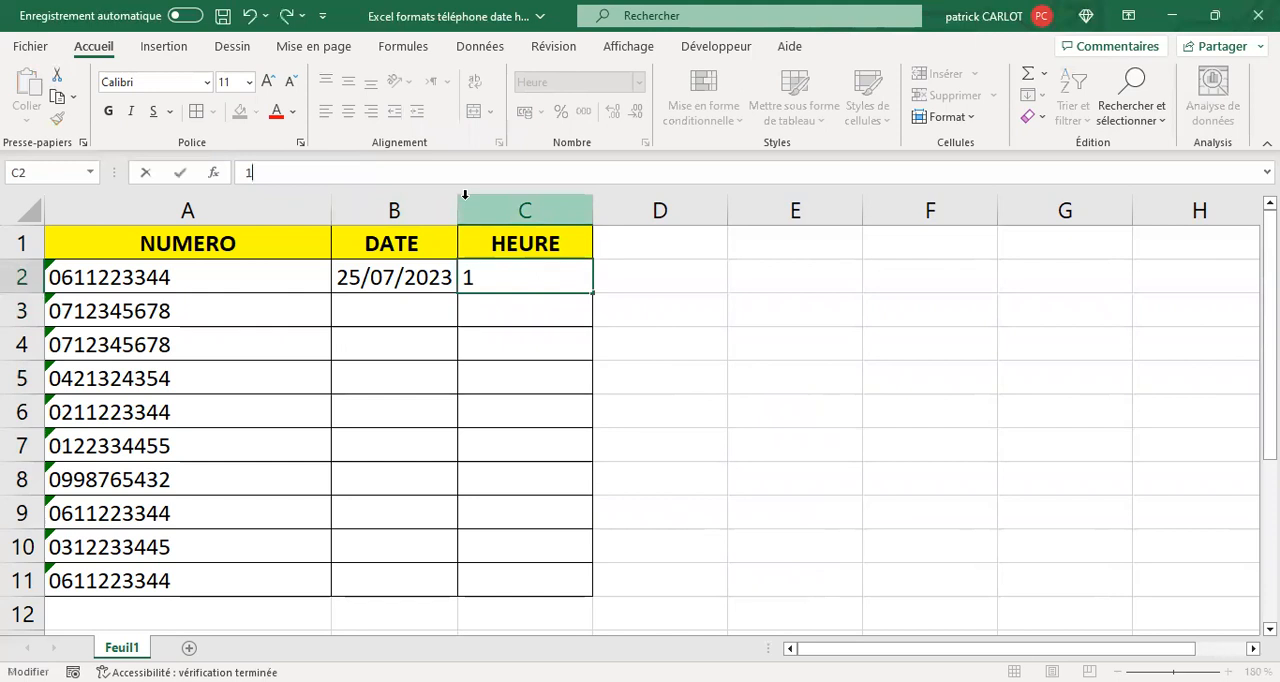
type("6")
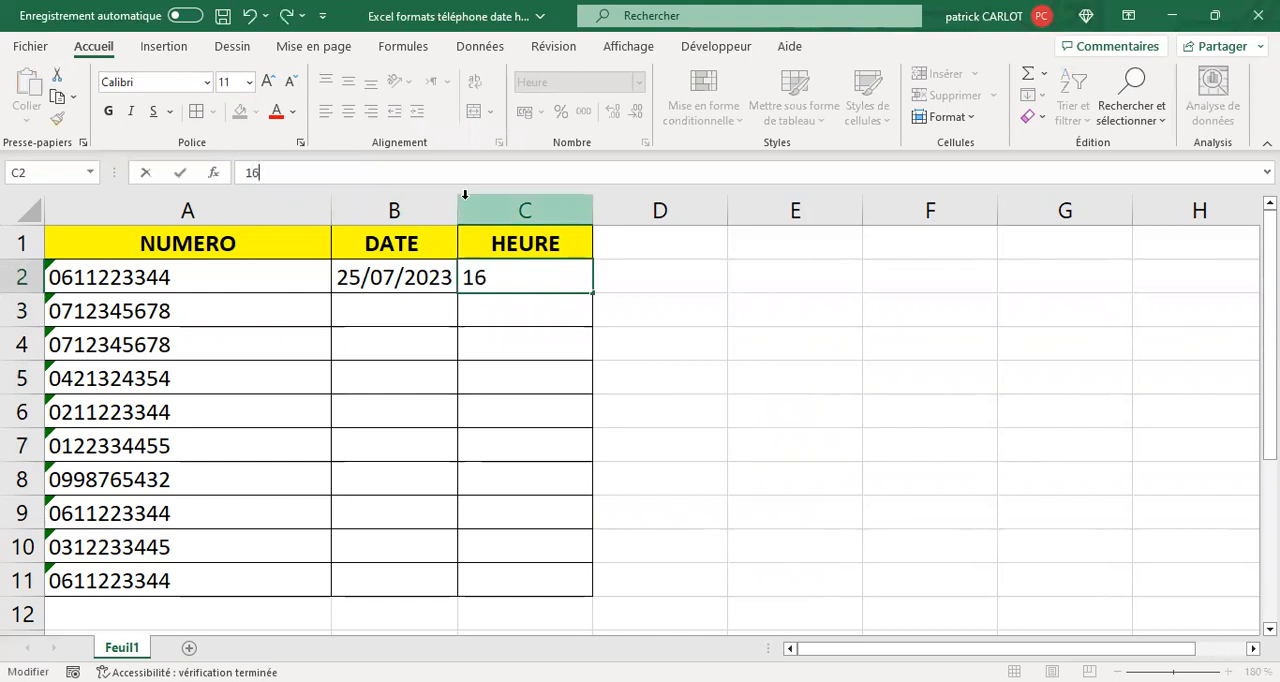
type(":00")
key("Return")
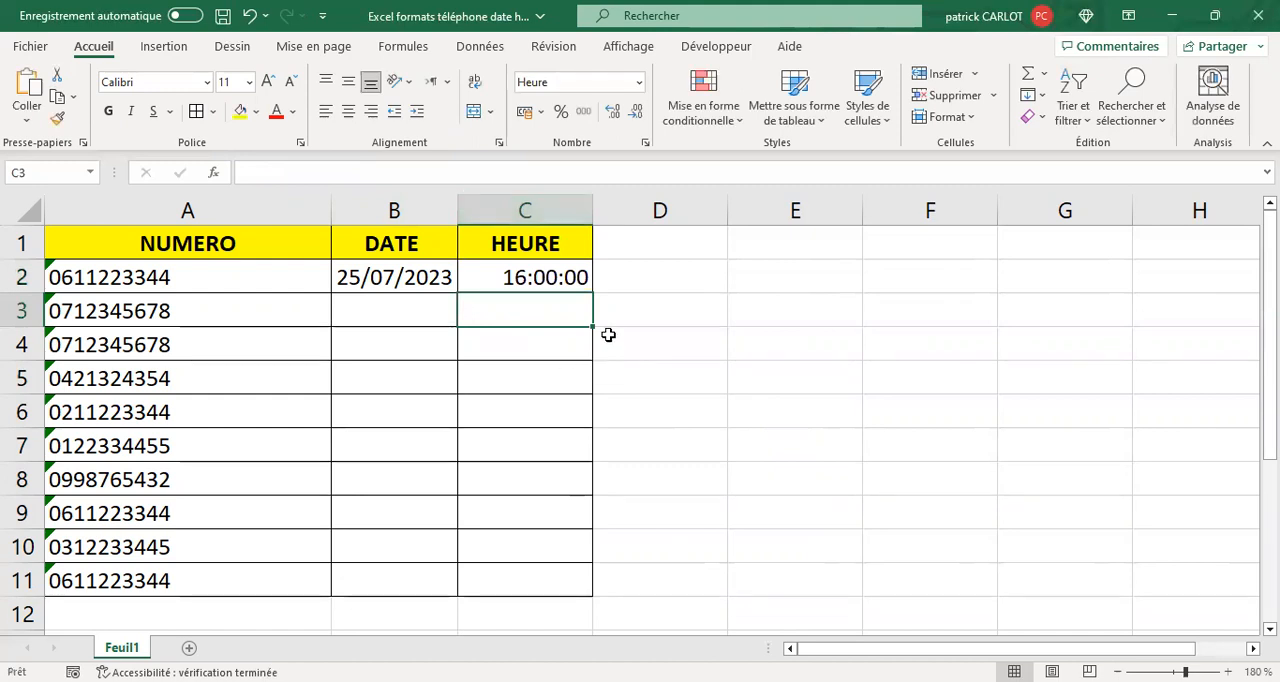
left_click(537, 275)
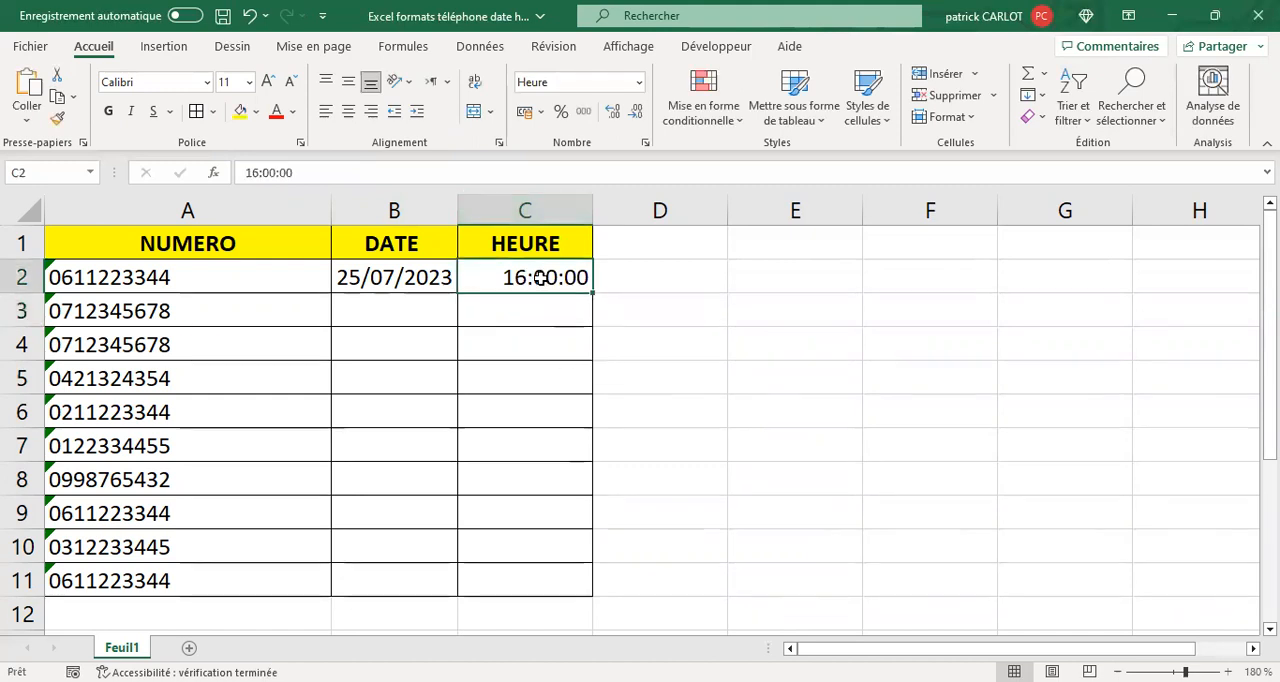
right_click(540, 278)
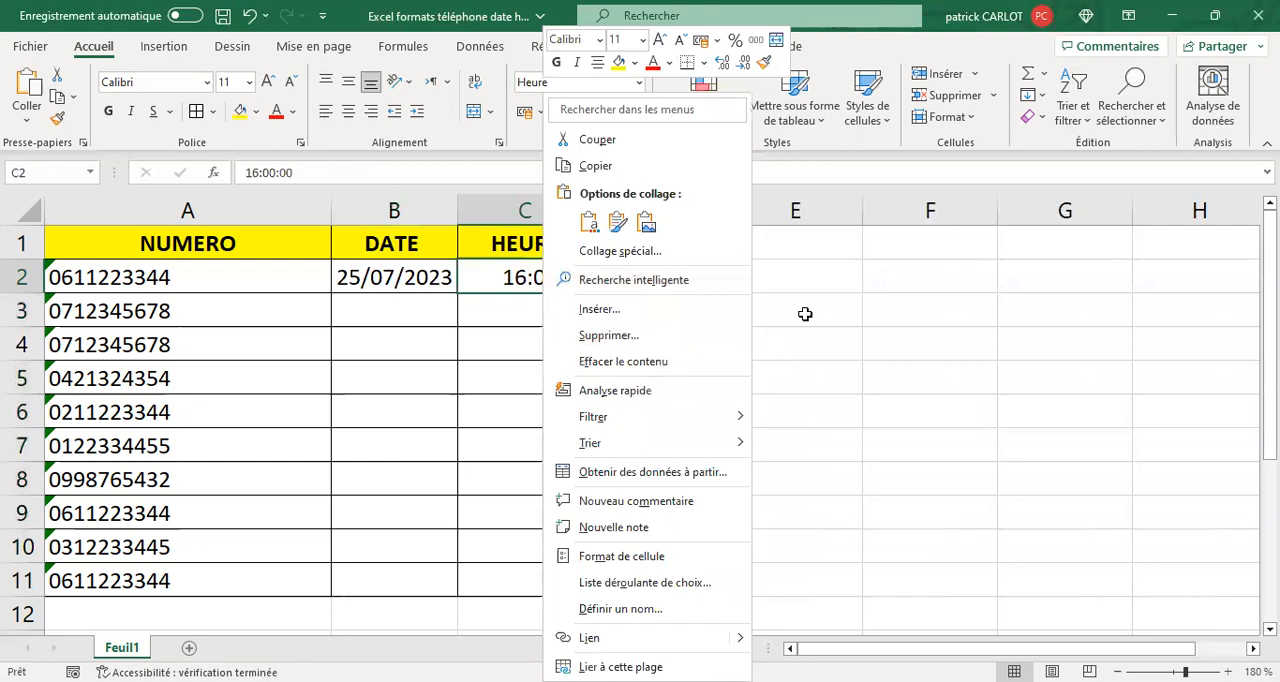
left_click(549, 314)
left_click_drag(546, 365, 546, 345)
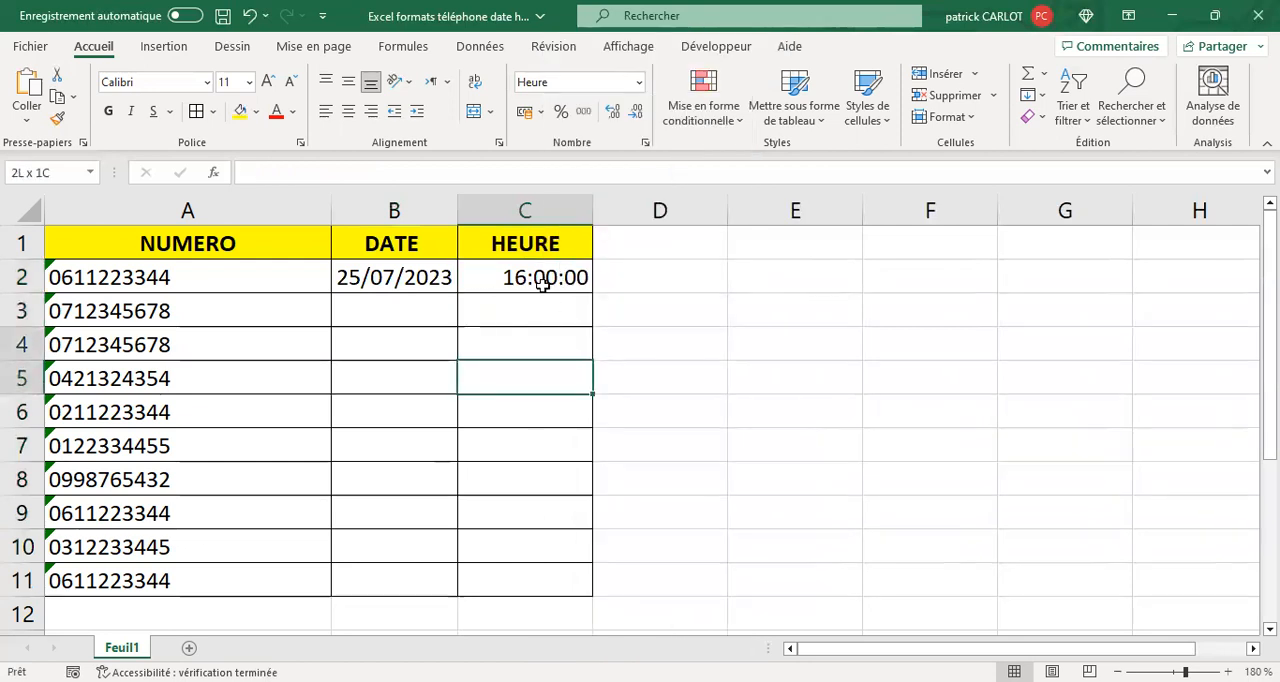
- Format cell C2 with the hours-and-minutes time type 13:30 from the Heure category
left_click(540, 278)
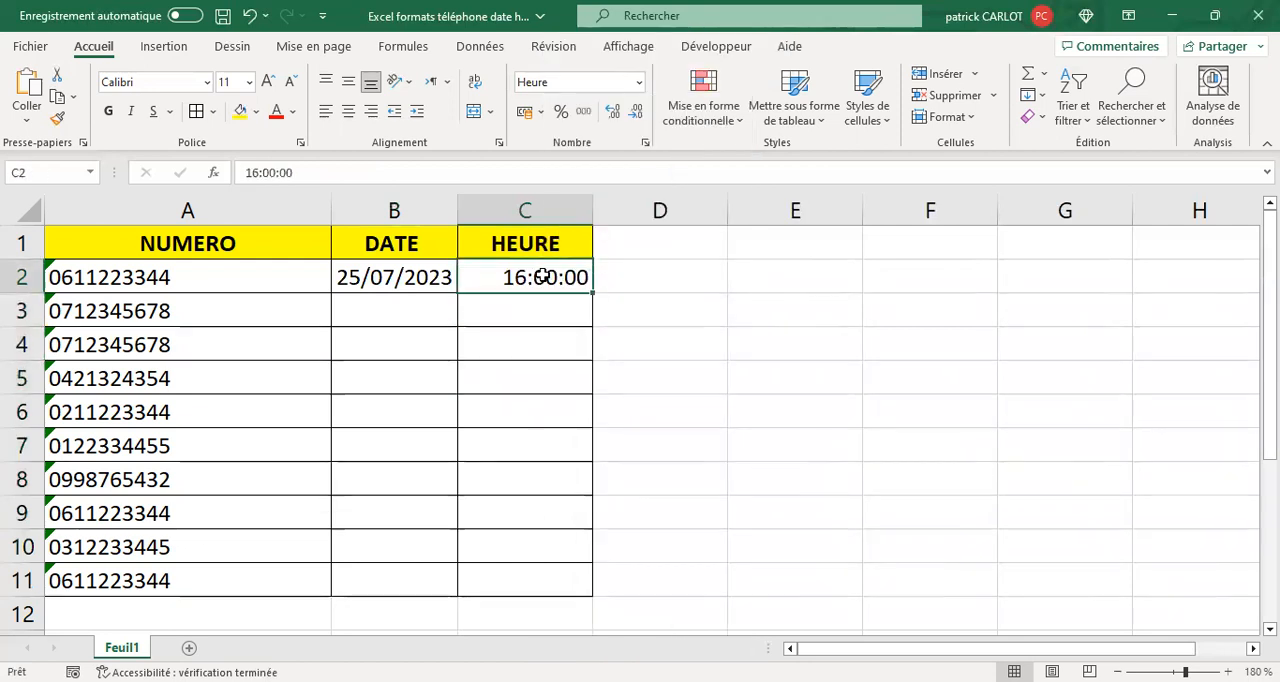
right_click(544, 279)
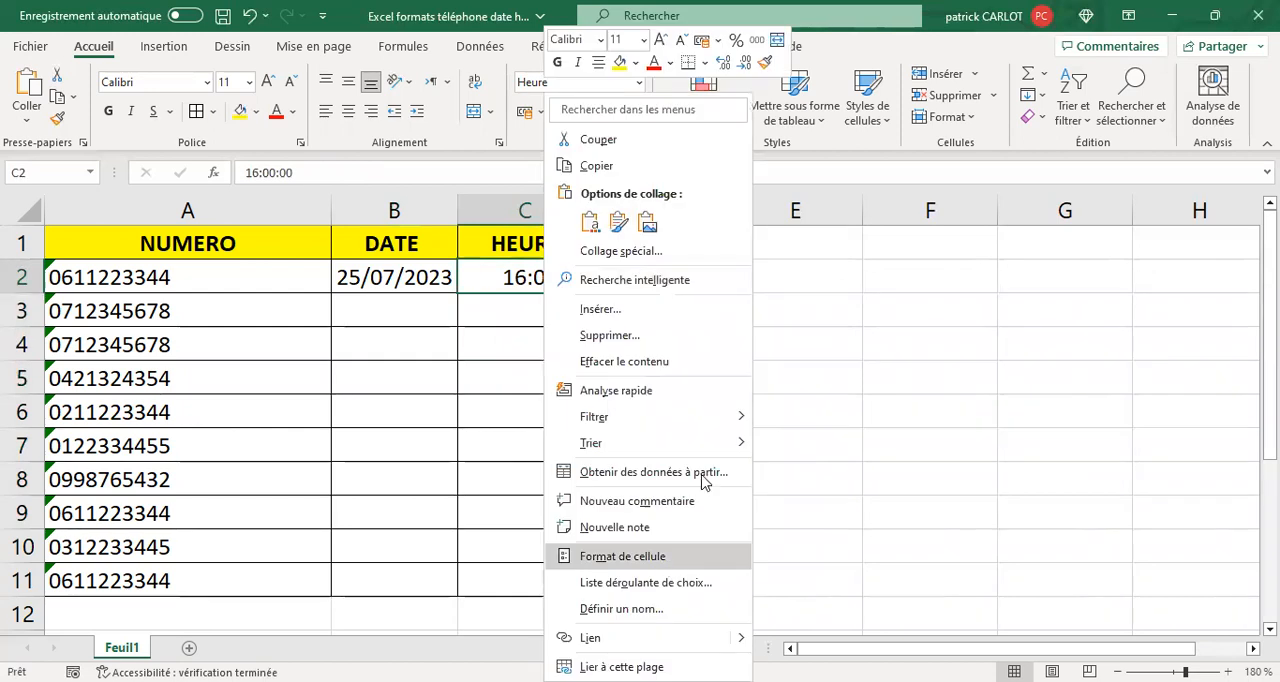
key("Return")
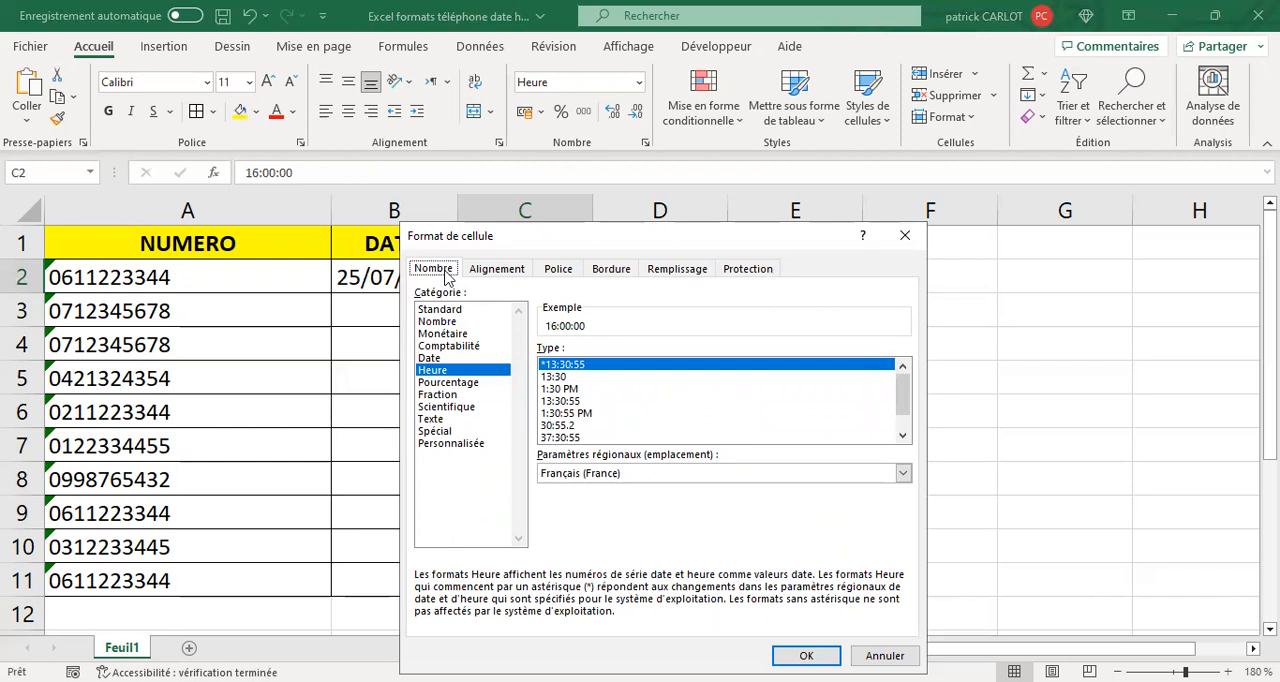
left_click(562, 377)
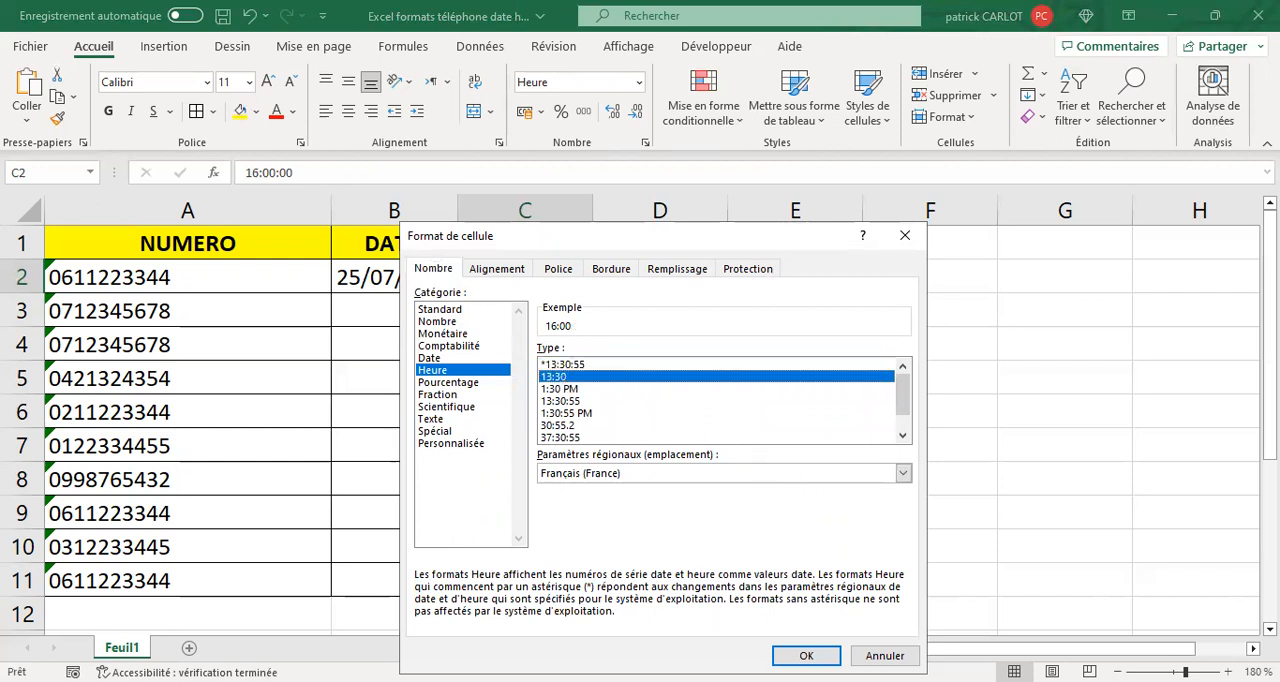
left_click(806, 656)
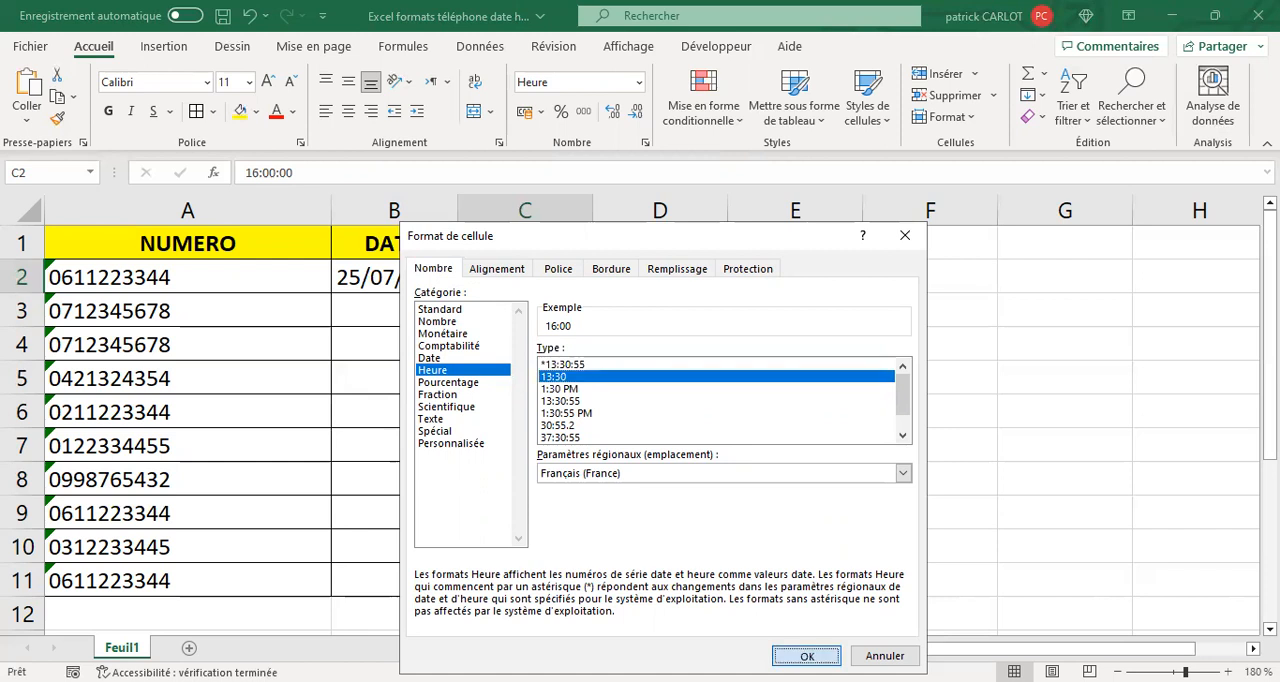
- Fill an hourly time series from C2 down to C6 and undo the fill
left_click(558, 311)
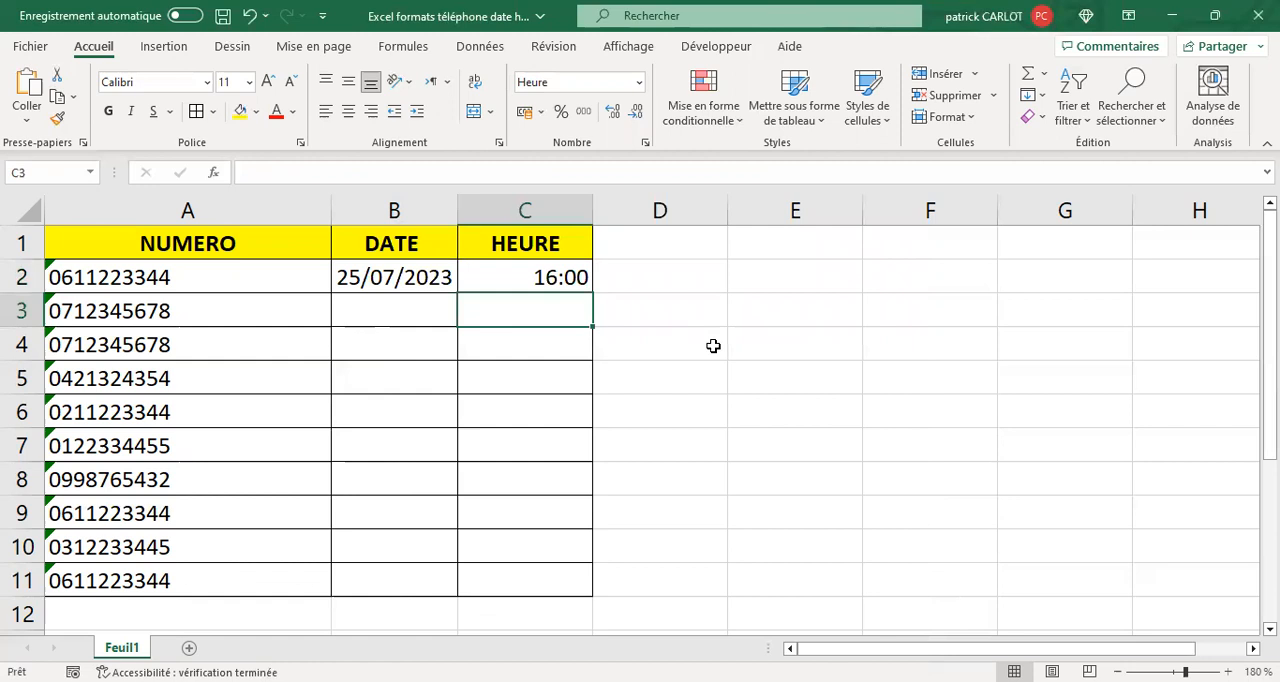
left_click(577, 286)
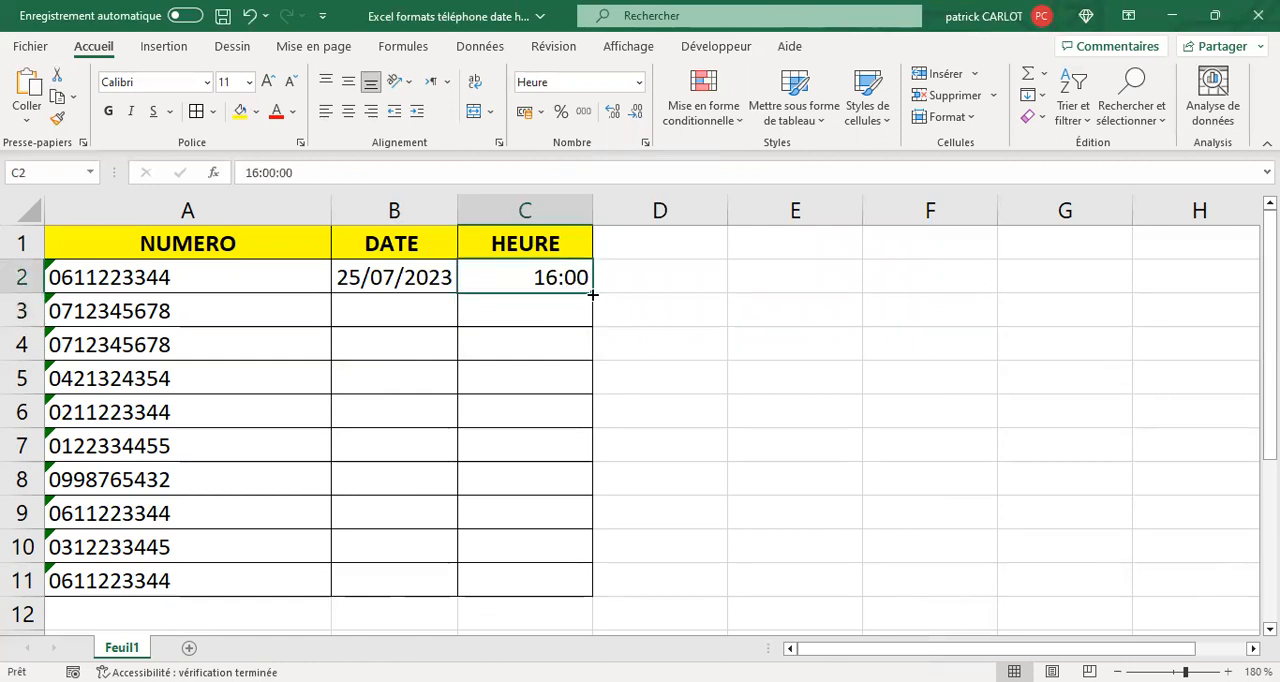
left_click(592, 294)
left_click_drag(718, 406, 720, 402)
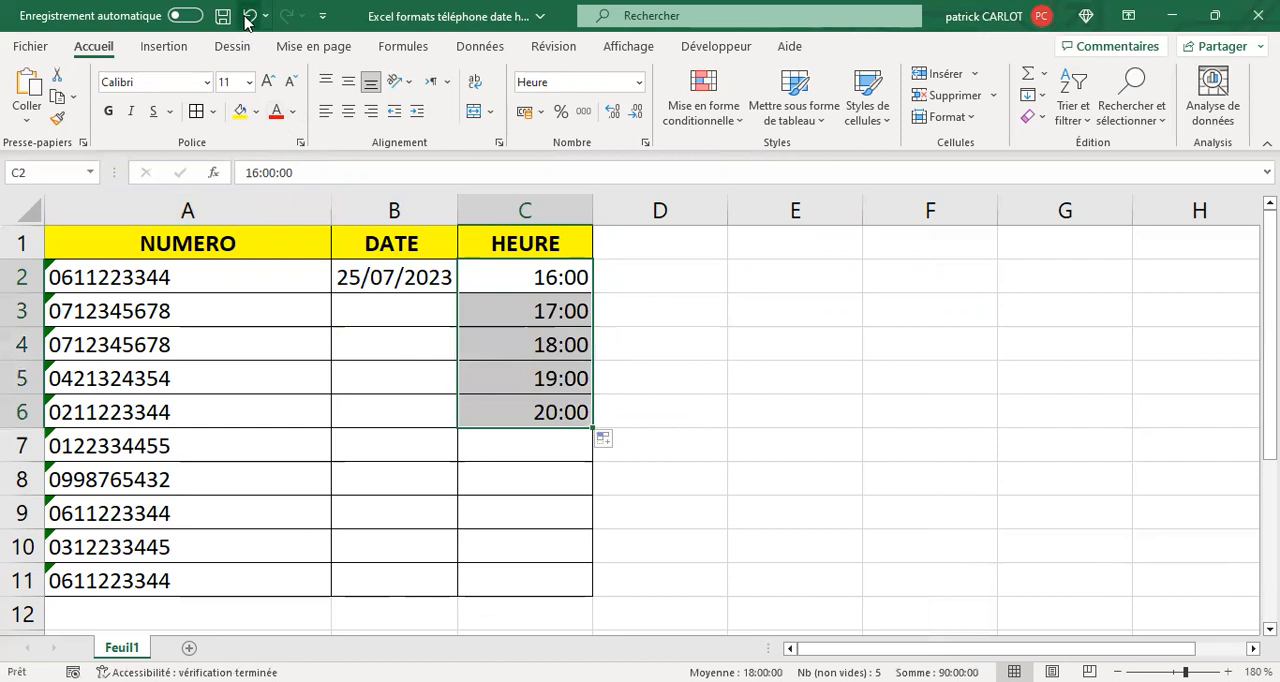
key("ctrl+z")
- Enter the value 19 in cell C3, correcting the mistyped characters before confirming
key("Down")
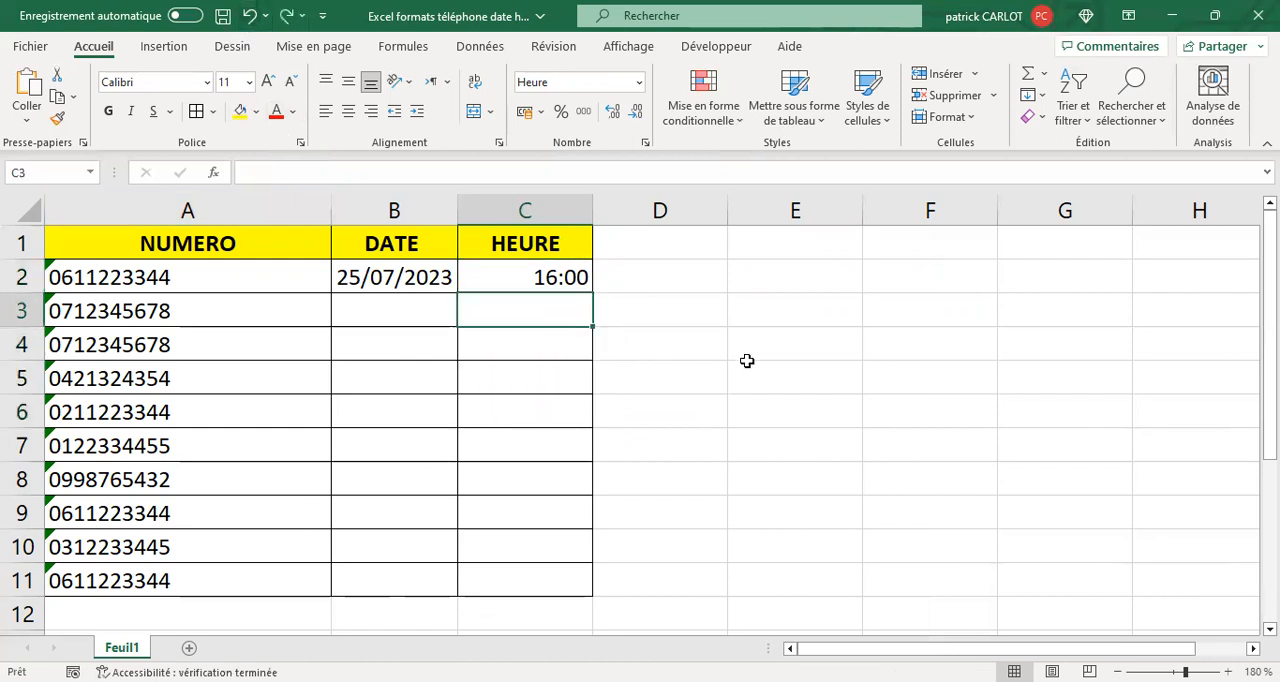
type("&")
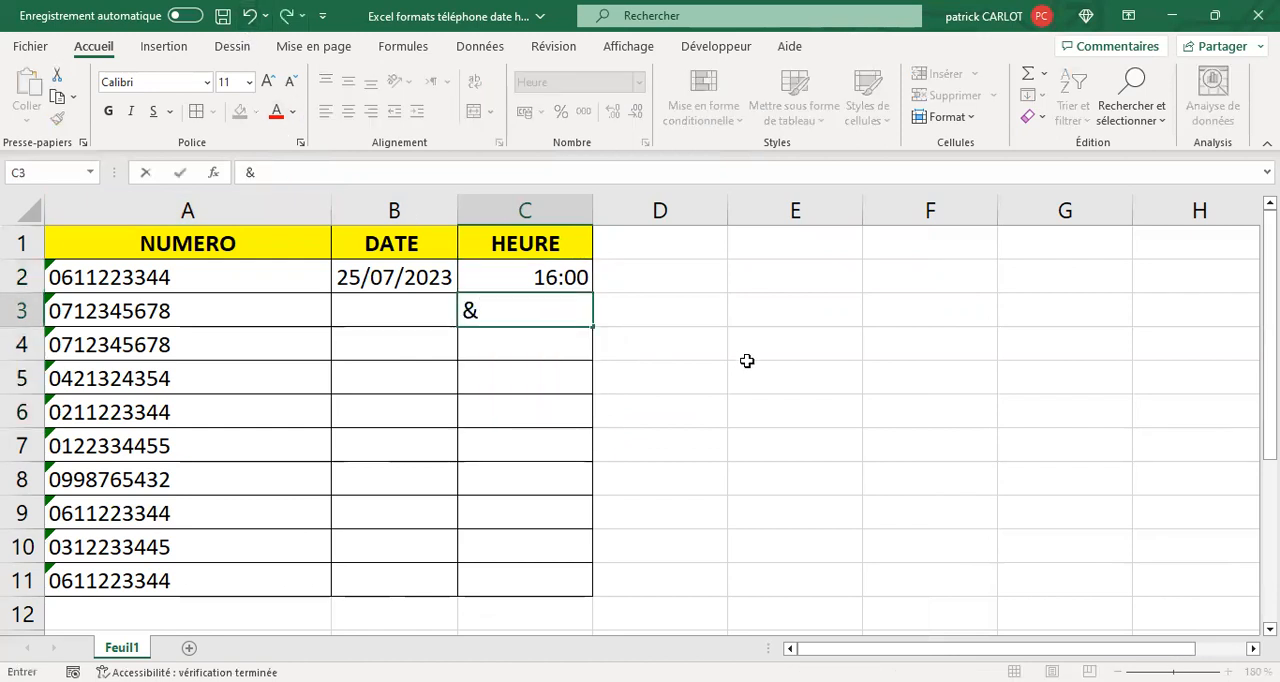
type("ç")
key("BackSpace")
key("BackSpace")
type("10")
key("BackSpace")
type("ç")
key("BackSpace")
type("9")
key("Return")
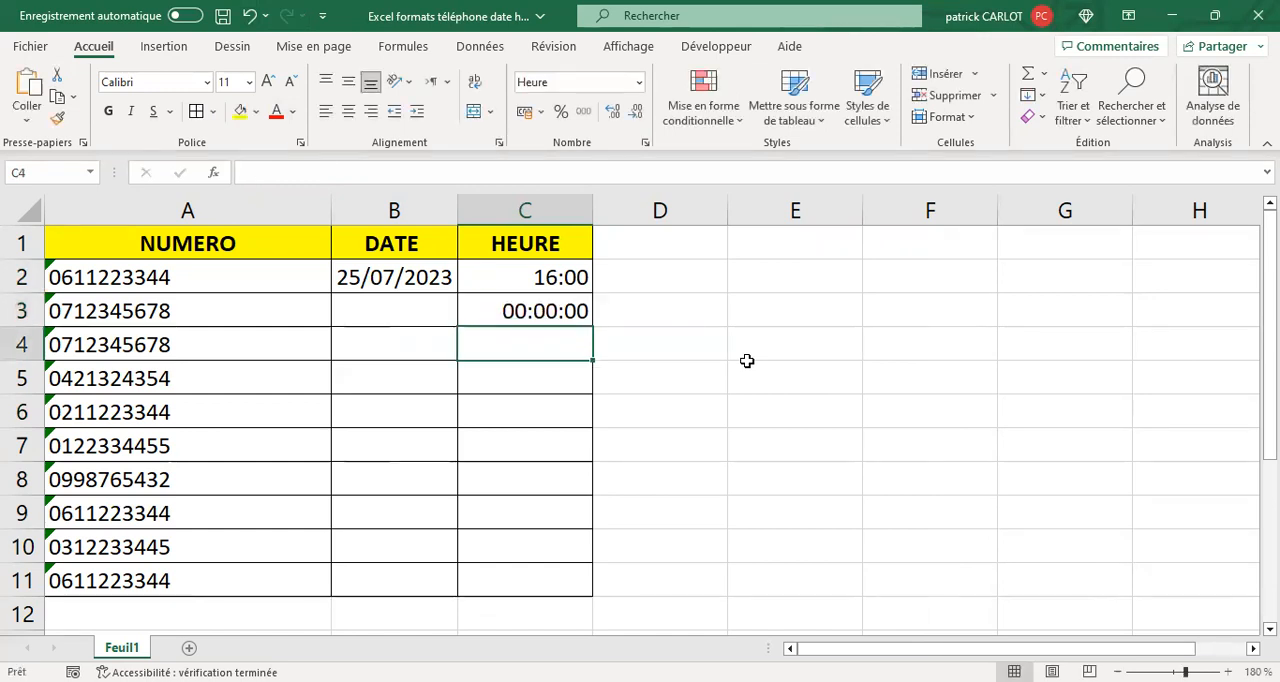
- Replace the contents of cell C3 with the time 19:00
left_click(515, 309)
left_click_drag(249, 174, 394, 193)
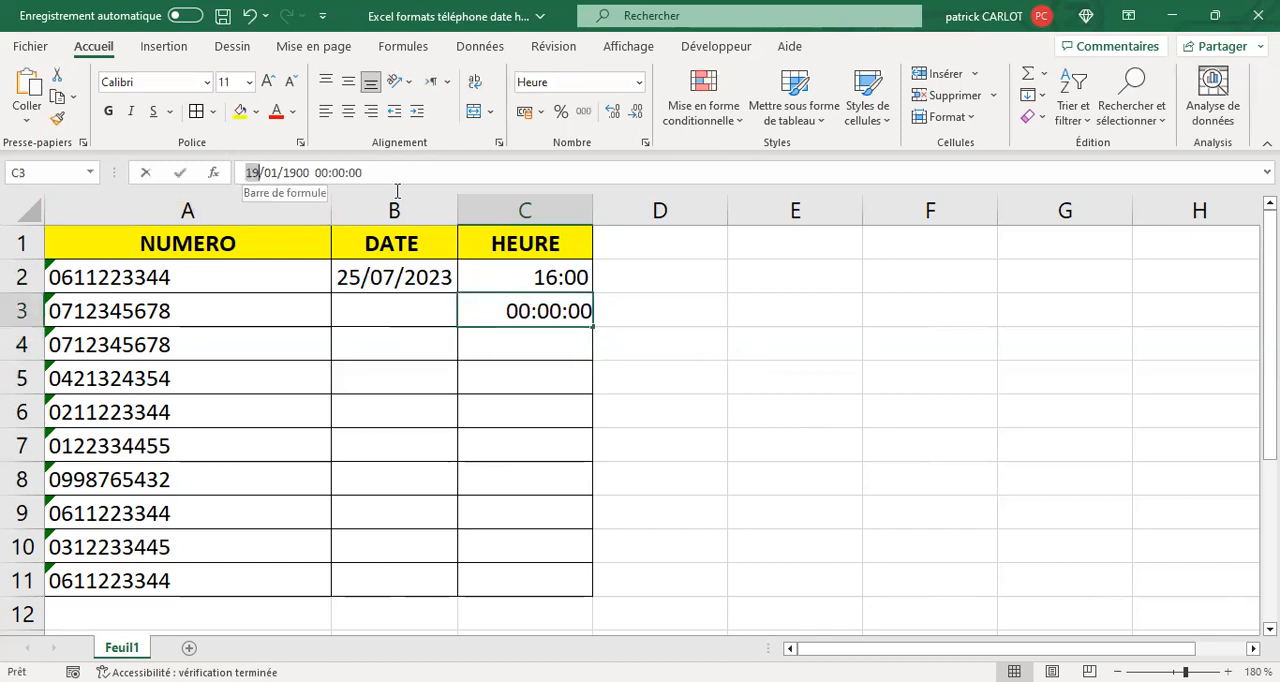
type("1")
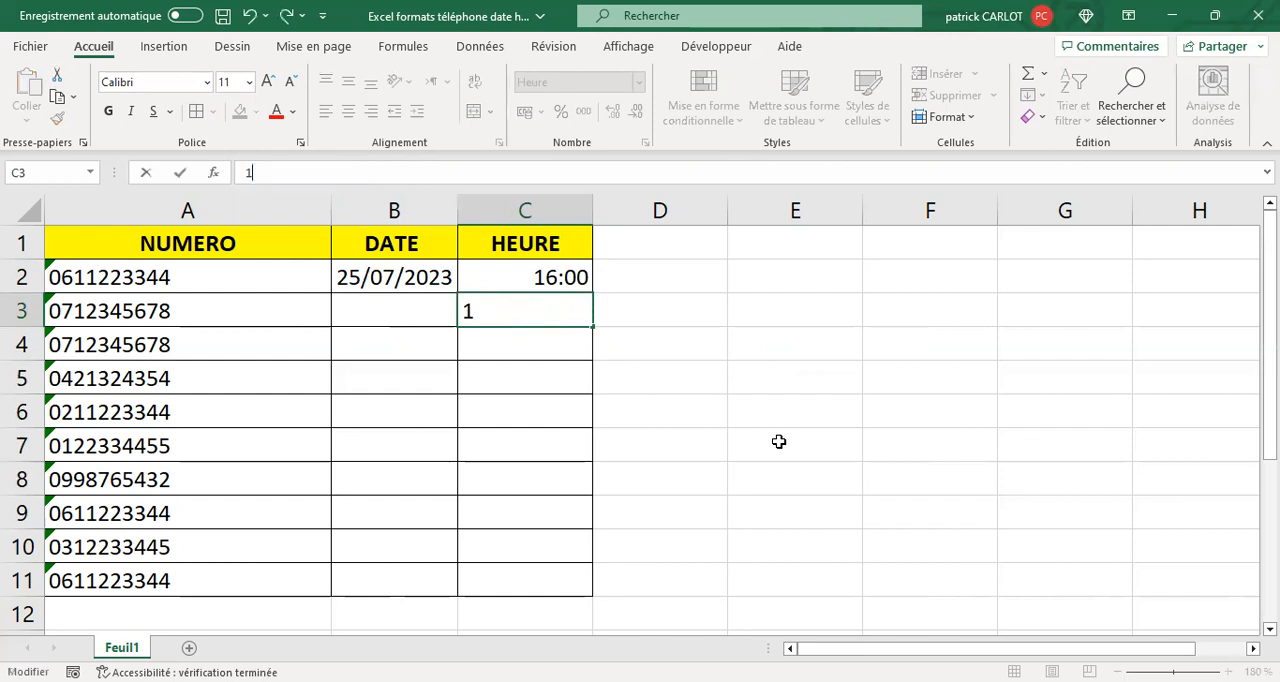
type("9:00")
key("Return")
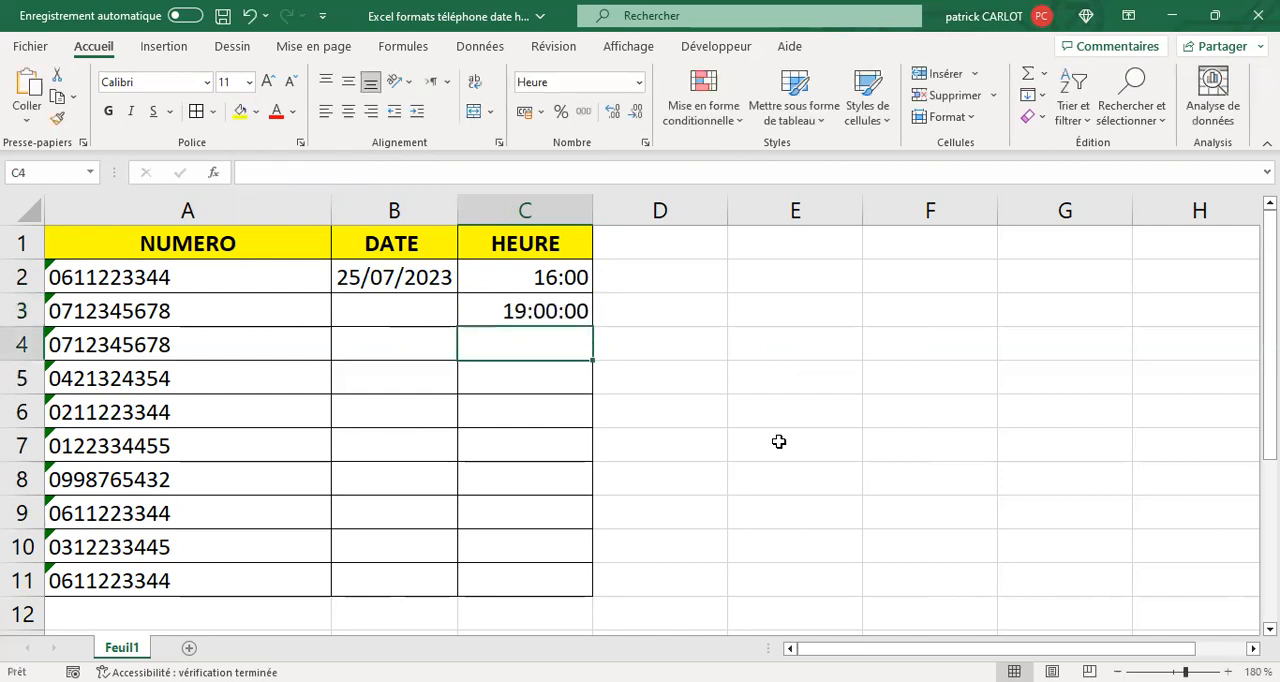
- Copy the time format of C2 onto C3 to C11, and extend the three-hour series from C2 and C3 down to C7
left_click(553, 278)
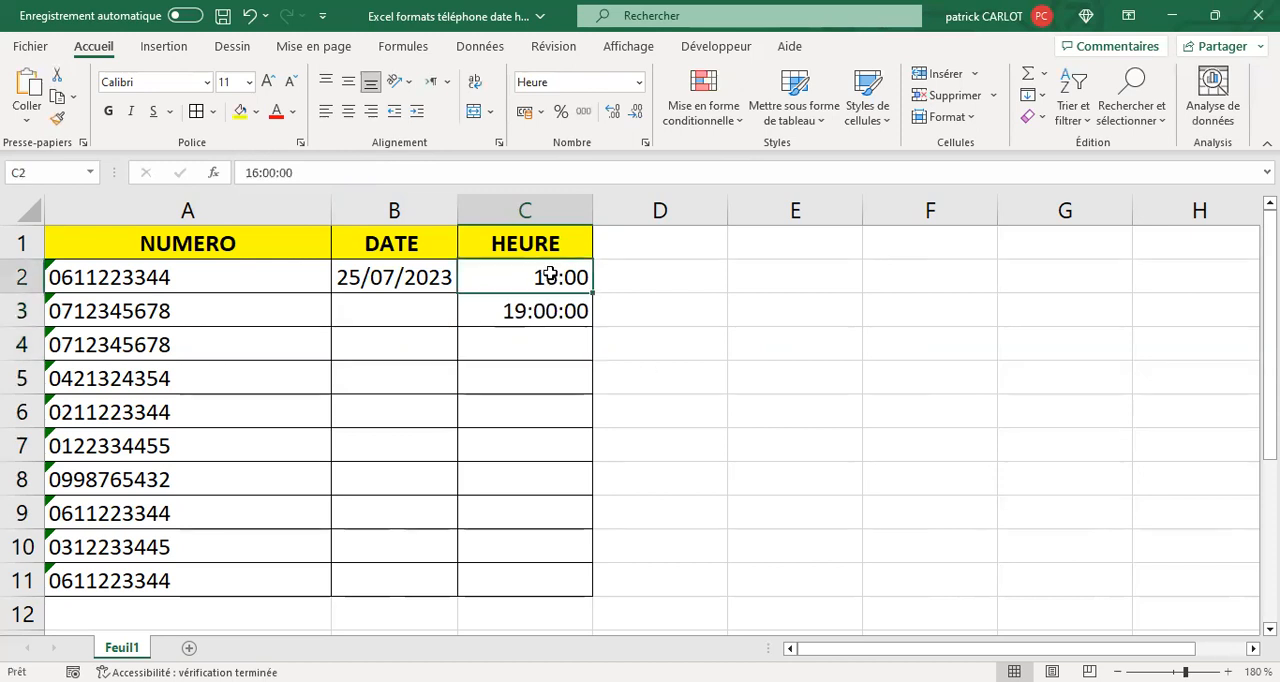
left_click(57, 120)
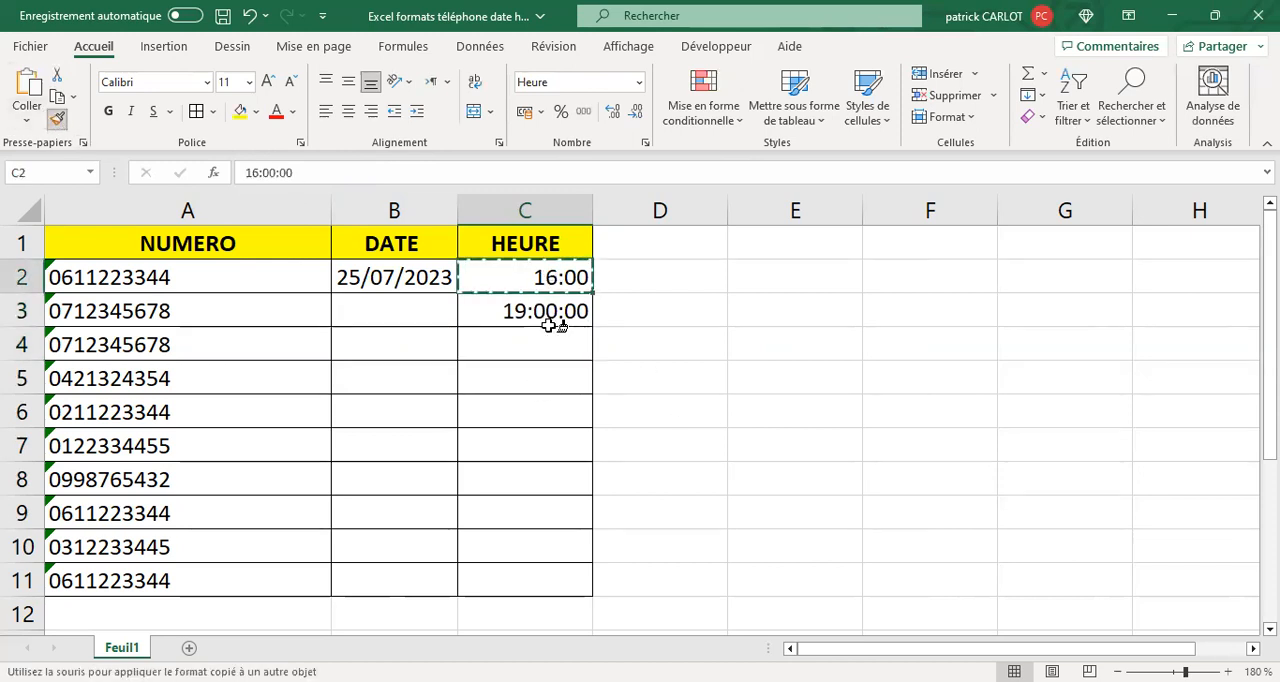
left_click_drag(550, 314, 530, 580)
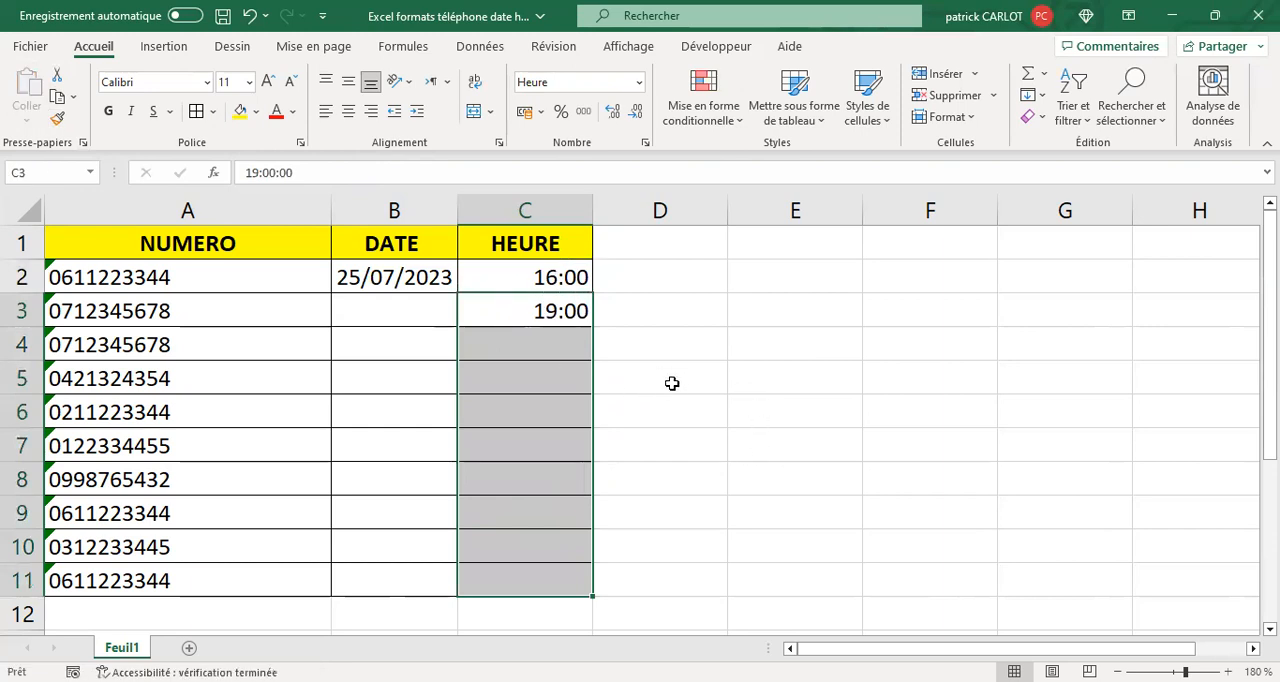
left_click_drag(538, 270, 696, 428)
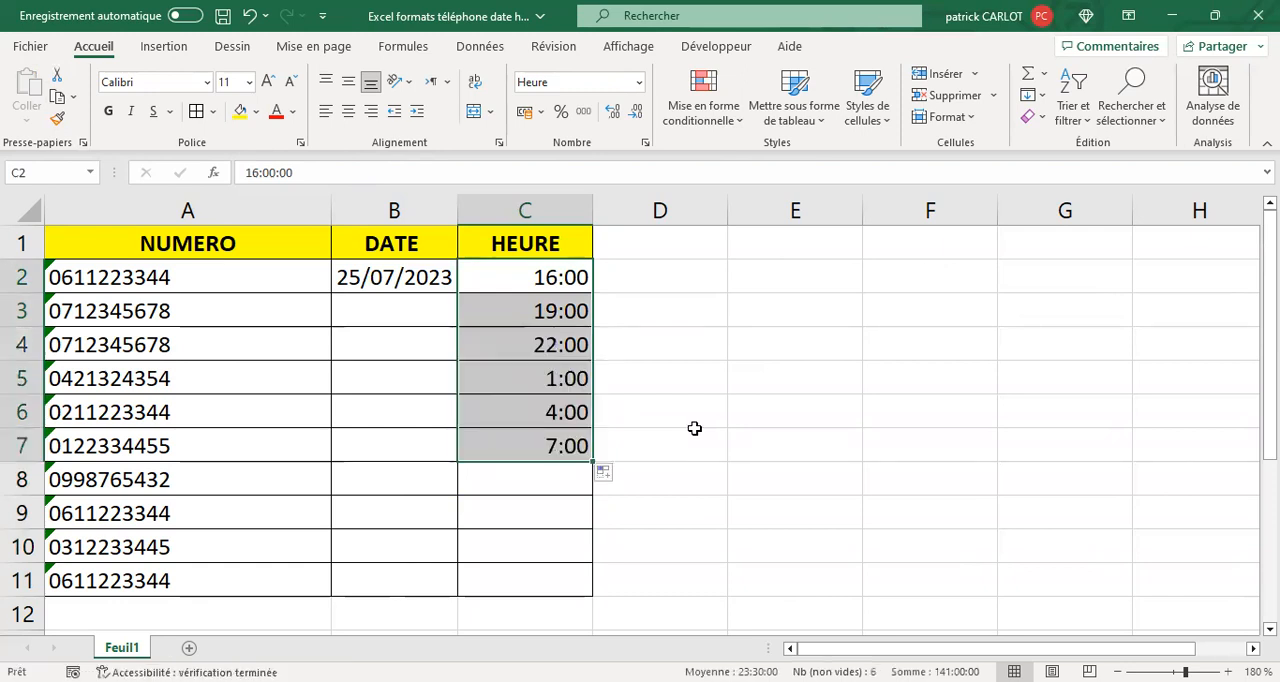